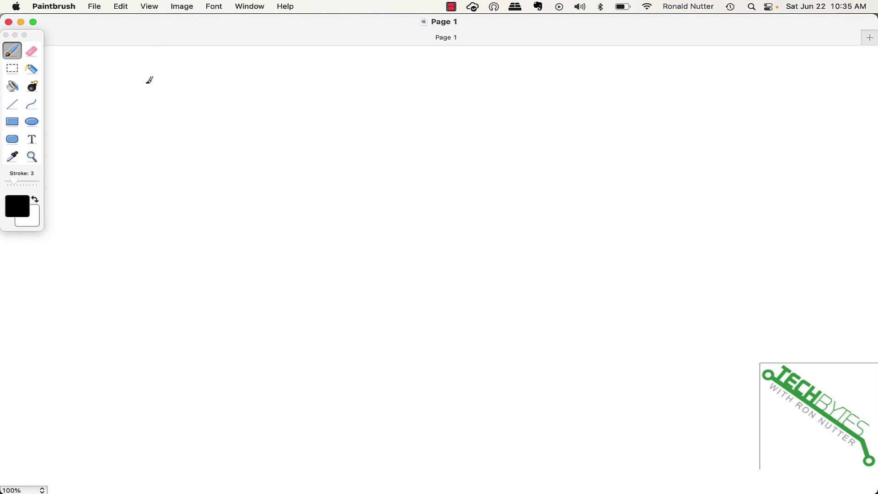
Step: Hand-letter the words HOW, DHCP and WORKS in a row along the top of the canvas
drag(159, 72, 145, 122)
mouse_move(186, 67)
mouse_down()
mouse_move(175, 105)
mouse_move(175, 84)
mouse_move(209, 74)
mouse_move(242, 98)
mouse_move(253, 72)
mouse_up()
mouse_move(320, 67)
mouse_down()
mouse_move(318, 102)
mouse_move(311, 101)
mouse_up()
drag(354, 73, 352, 100)
mouse_move(366, 72)
mouse_down()
mouse_move(365, 97)
mouse_move(366, 84)
mouse_move(394, 97)
mouse_move(422, 70)
mouse_move(409, 86)
mouse_up()
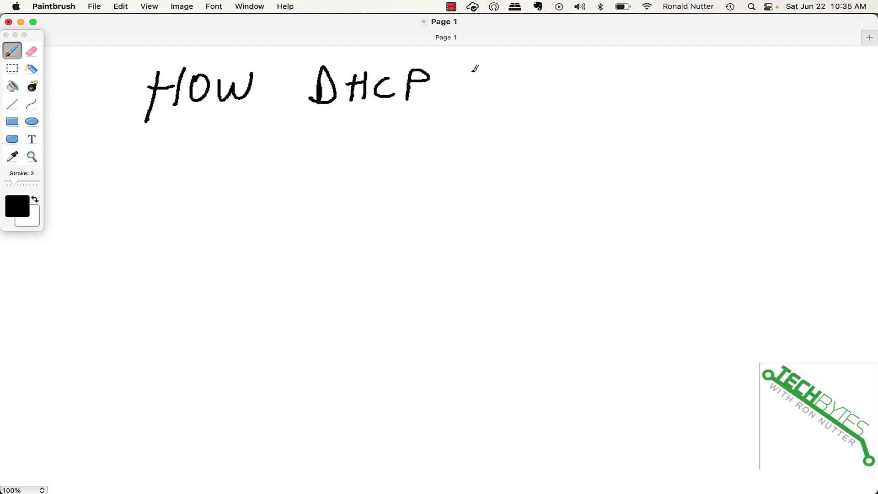
mouse_move(471, 70)
mouse_down()
mouse_move(491, 97)
mouse_move(515, 68)
mouse_move(527, 79)
mouse_move(539, 73)
mouse_up()
drag(540, 73, 561, 92)
mouse_move(572, 68)
mouse_down()
mouse_move(565, 86)
mouse_move(597, 91)
mouse_up()
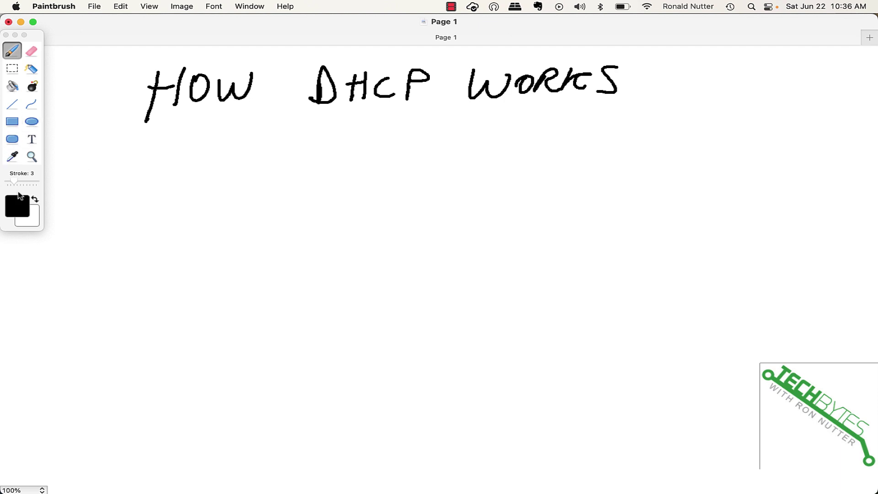
Step: Write PC on the left side of the canvas and loop an ellipse around it
mouse_move(84, 241)
mouse_down()
mouse_move(81, 283)
mouse_move(84, 242)
mouse_up()
mouse_move(142, 224)
mouse_down()
mouse_move(132, 219)
mouse_move(145, 252)
mouse_up()
mouse_move(163, 215)
mouse_down()
mouse_move(82, 205)
mouse_move(101, 303)
mouse_move(180, 215)
mouse_move(168, 204)
mouse_up()
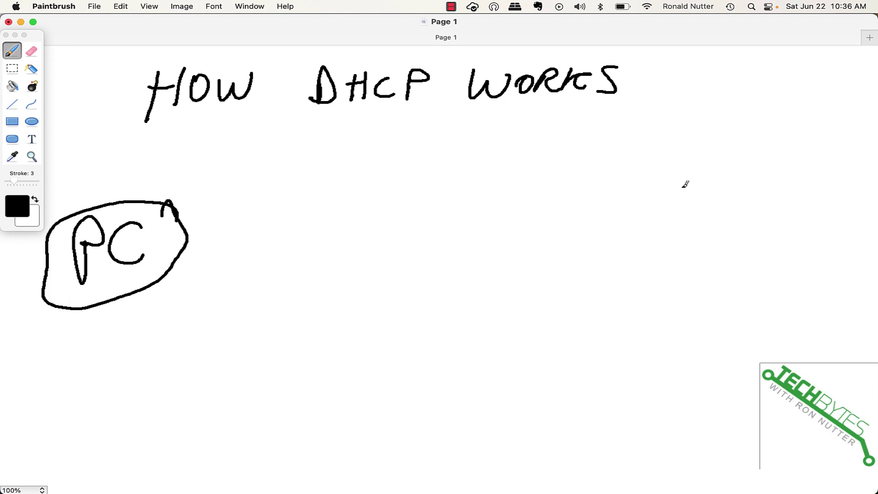
Step: Write DHCP over SVR on the right side and circle the server label
drag(615, 181, 624, 210)
mouse_move(660, 188)
mouse_down()
mouse_move(660, 206)
mouse_move(672, 193)
mouse_up()
mouse_move(700, 184)
mouse_down()
mouse_move(699, 197)
mouse_move(714, 190)
mouse_up()
drag(662, 218, 640, 240)
mouse_move(674, 221)
mouse_down()
mouse_move(678, 231)
mouse_move(695, 221)
mouse_move(704, 236)
mouse_up()
mouse_move(708, 217)
mouse_down()
mouse_move(727, 214)
mouse_move(728, 235)
mouse_up()
mouse_move(754, 182)
mouse_down()
mouse_move(670, 152)
mouse_move(584, 202)
mouse_move(725, 246)
mouse_move(752, 173)
mouse_up()
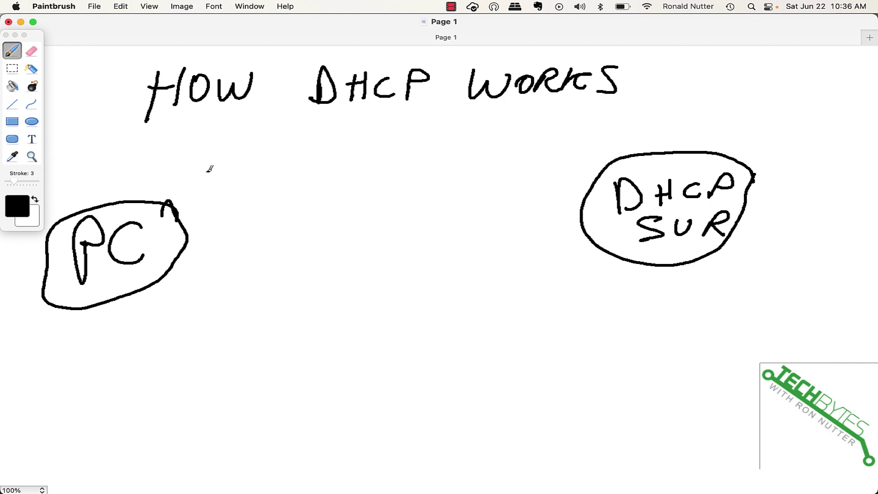
Step: Draw a line from PC to the server labelled LOOKING FOR DHCP
mouse_move(200, 176)
mouse_down()
mouse_move(556, 173)
mouse_move(528, 185)
mouse_up()
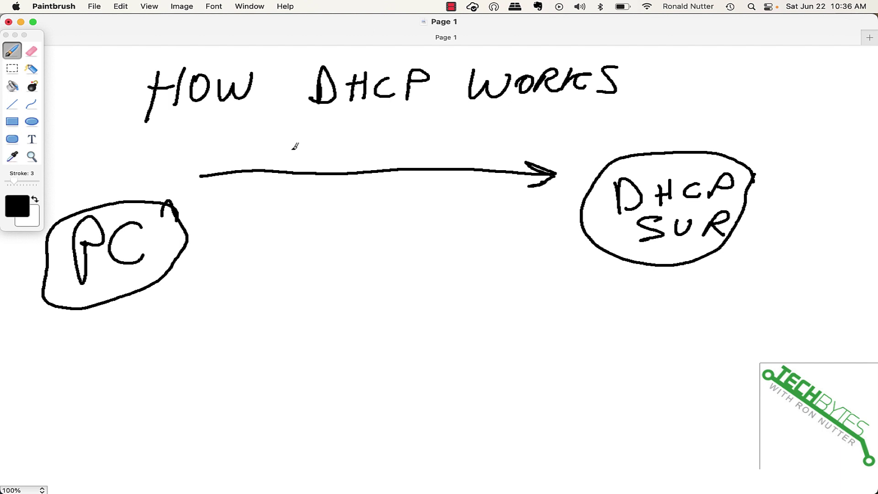
mouse_move(239, 146)
mouse_down()
mouse_move(246, 160)
mouse_move(262, 146)
mouse_move(305, 155)
mouse_move(320, 142)
mouse_move(353, 142)
mouse_move(358, 157)
mouse_move(398, 146)
mouse_move(437, 160)
mouse_move(488, 154)
mouse_move(483, 160)
mouse_up()
drag(508, 137, 494, 160)
mouse_move(487, 152)
mouse_down()
mouse_move(495, 145)
mouse_move(512, 158)
mouse_up()
drag(522, 155, 524, 149)
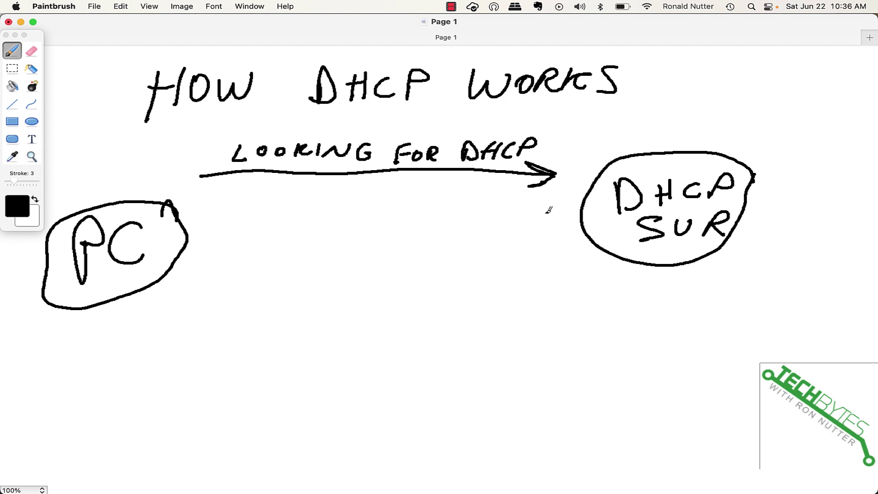
Step: Draw a return arrow to the PC labelled I AM A DHCP SVR
mouse_move(557, 210)
mouse_down()
mouse_move(341, 209)
mouse_move(221, 223)
mouse_up()
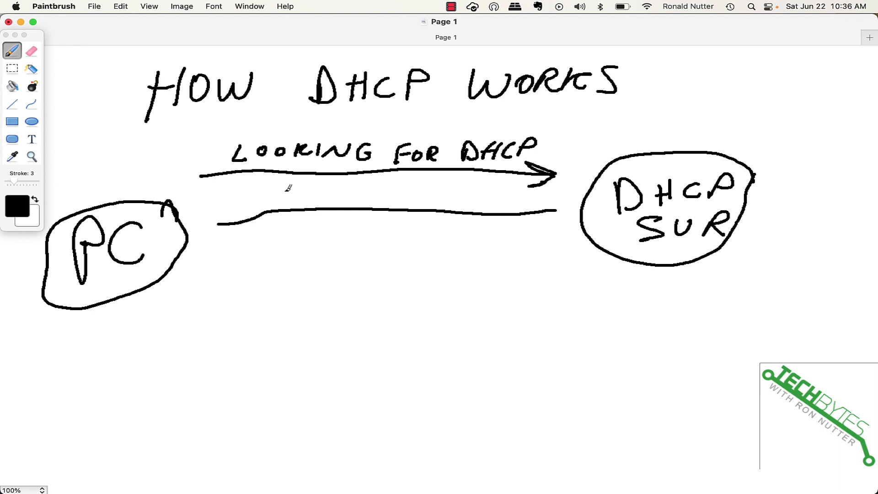
mouse_move(285, 189)
mouse_down()
mouse_move(282, 208)
mouse_move(318, 198)
mouse_up()
mouse_move(323, 202)
mouse_down()
mouse_move(331, 193)
mouse_move(342, 203)
mouse_move(412, 190)
mouse_move(443, 201)
mouse_move(462, 191)
mouse_up()
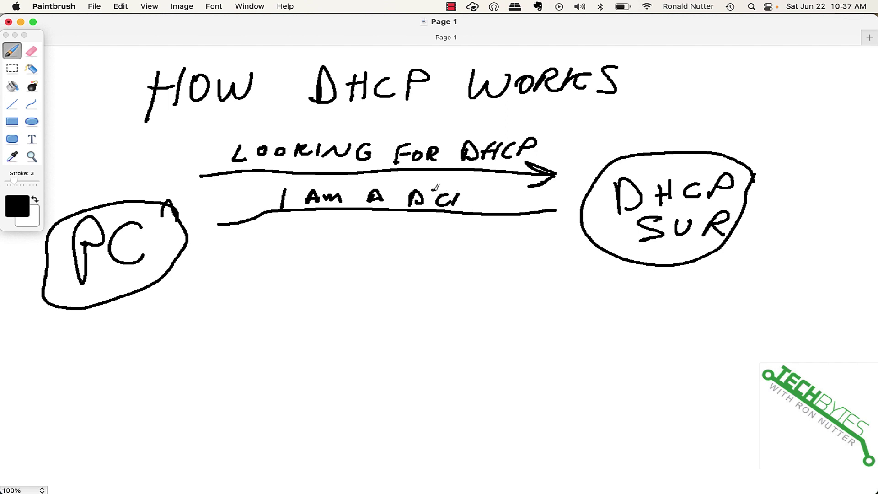
mouse_move(435, 185)
mouse_down()
mouse_move(428, 209)
mouse_move(439, 207)
mouse_up()
mouse_move(444, 196)
mouse_down()
mouse_move(425, 205)
mouse_move(456, 209)
mouse_move(472, 200)
mouse_move(483, 212)
mouse_move(522, 195)
mouse_move(548, 214)
mouse_up()
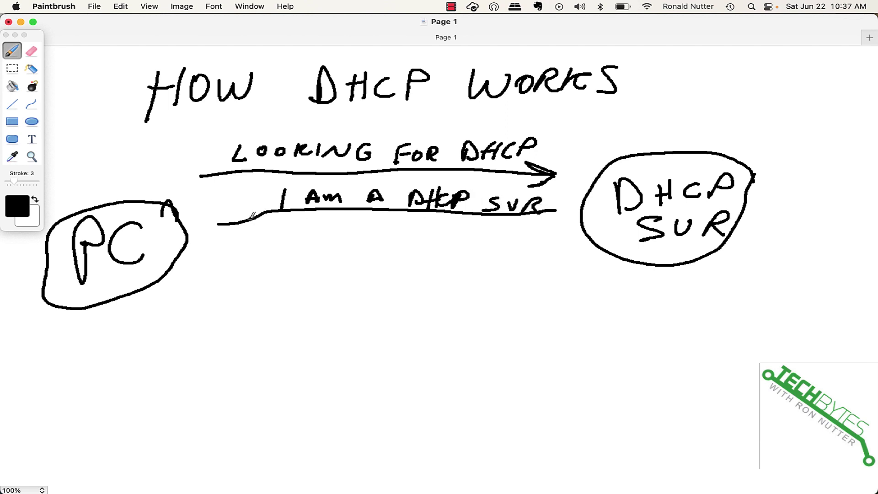
mouse_move(237, 209)
mouse_down()
mouse_move(217, 223)
mouse_move(245, 236)
mouse_up()
Step: Draw a third line from PC to server labelled I NEED AN ADDRESS
mouse_move(215, 265)
mouse_down()
mouse_move(555, 253)
mouse_move(535, 270)
mouse_up()
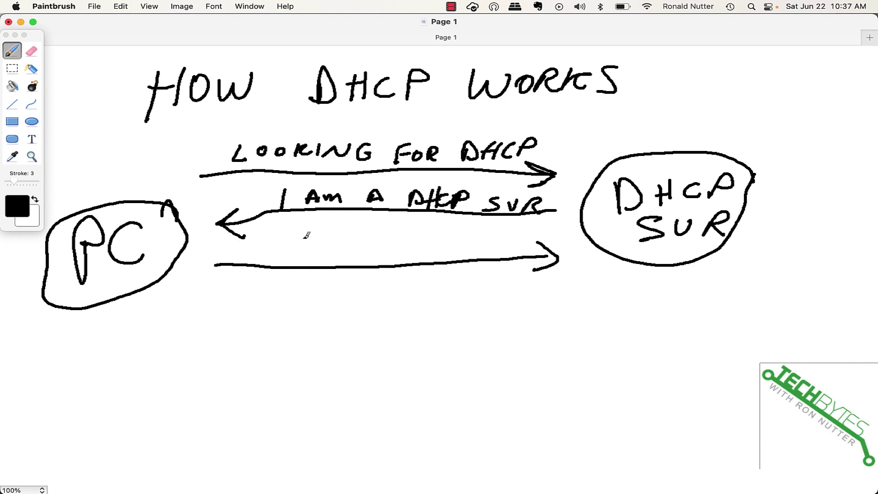
drag(287, 243, 285, 257)
mouse_move(309, 259)
mouse_down()
mouse_move(313, 245)
mouse_move(333, 242)
mouse_move(385, 257)
mouse_move(441, 254)
mouse_move(446, 245)
mouse_move(513, 249)
mouse_move(540, 227)
mouse_move(532, 244)
mouse_move(547, 243)
mouse_up()
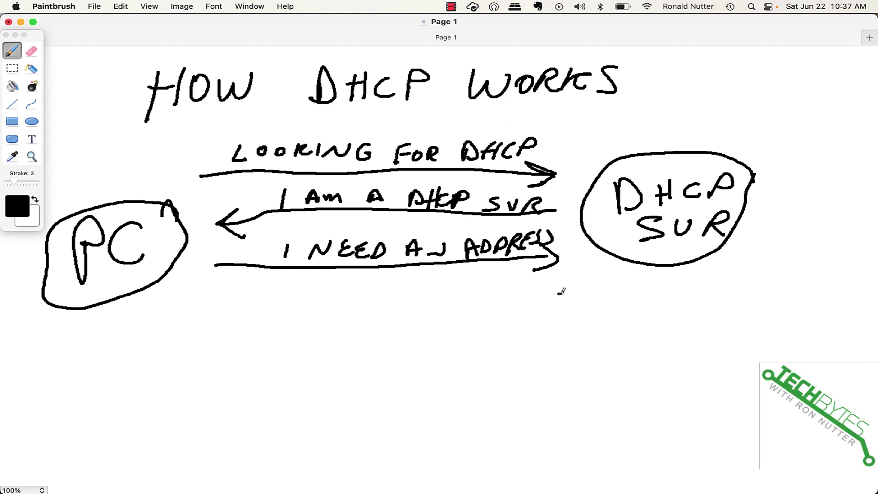
Step: Draw a left-pointing arrow to the PC labelled HERE IS UR ADDRESS
mouse_move(561, 294)
mouse_down()
mouse_move(335, 288)
mouse_move(225, 302)
mouse_up()
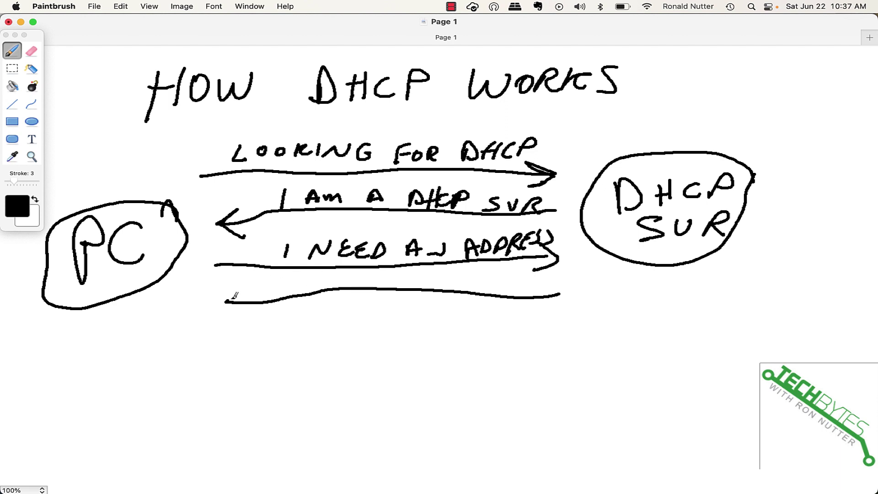
drag(242, 287, 257, 318)
drag(289, 275, 288, 291)
drag(298, 273, 297, 285)
mouse_move(315, 276)
mouse_down()
mouse_move(313, 290)
mouse_move(330, 274)
mouse_move(384, 287)
mouse_up()
mouse_move(403, 273)
mouse_down()
mouse_move(392, 286)
mouse_move(437, 291)
mouse_move(442, 278)
mouse_up()
drag(452, 281, 468, 289)
mouse_move(480, 291)
mouse_down()
mouse_move(484, 277)
mouse_move(491, 292)
mouse_move(506, 280)
mouse_move(496, 288)
mouse_move(549, 279)
mouse_move(549, 293)
mouse_move(584, 282)
mouse_move(579, 292)
mouse_up()
mouse_move(595, 276)
mouse_down()
mouse_move(600, 283)
mouse_move(583, 294)
mouse_move(605, 274)
mouse_up()
Step: Draw a right-pointing arrow to the server below it and letter ACK above it
drag(233, 357, 567, 354)
mouse_move(528, 324)
mouse_down()
mouse_move(571, 350)
mouse_move(540, 375)
mouse_up()
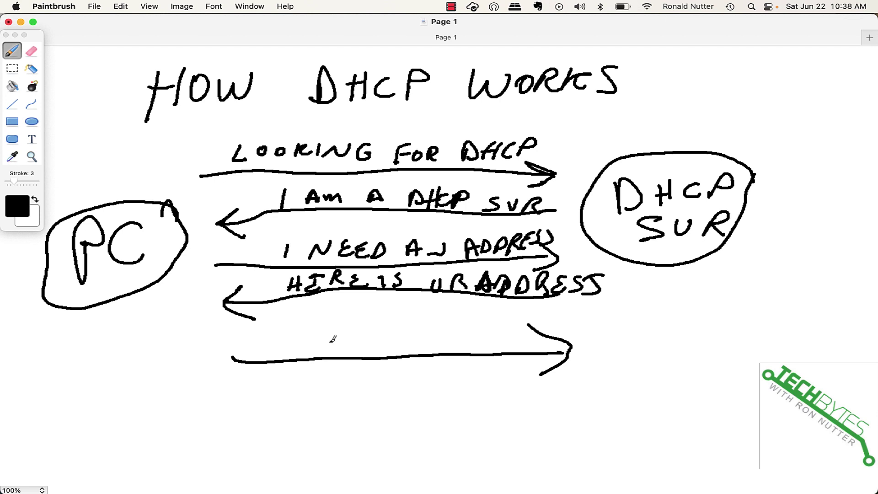
mouse_move(329, 352)
mouse_down()
mouse_move(346, 351)
mouse_move(346, 341)
mouse_up()
mouse_move(378, 333)
mouse_down()
mouse_move(364, 337)
mouse_move(380, 349)
mouse_up()
mouse_move(393, 331)
mouse_down()
mouse_move(394, 344)
mouse_move(418, 349)
mouse_up()
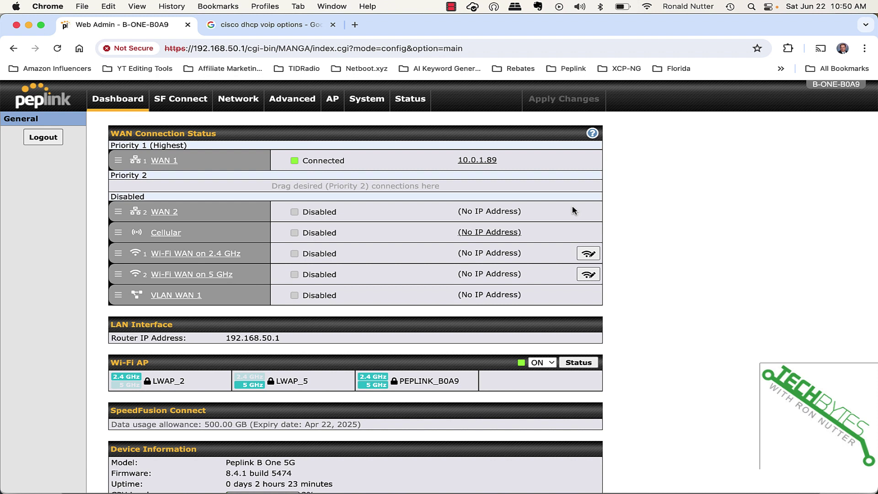
Step: Open Status > Client List to find the laptop client at 192.168.50.40
click(416, 100)
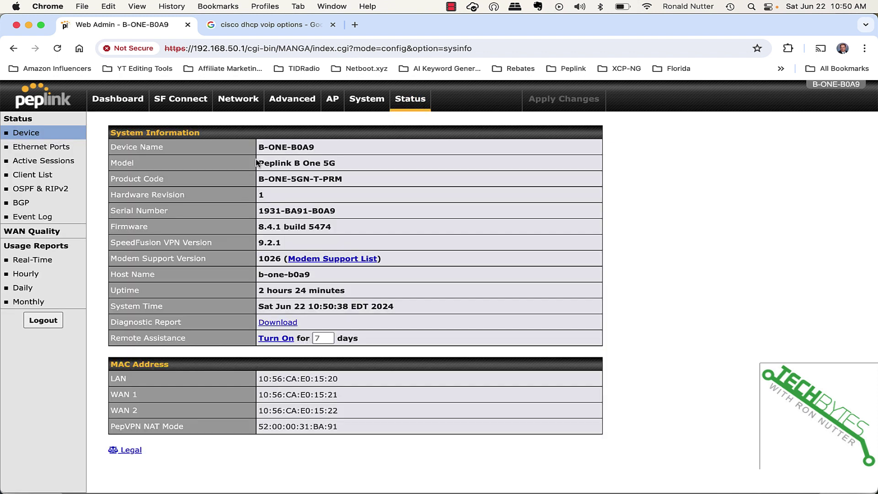
click(46, 176)
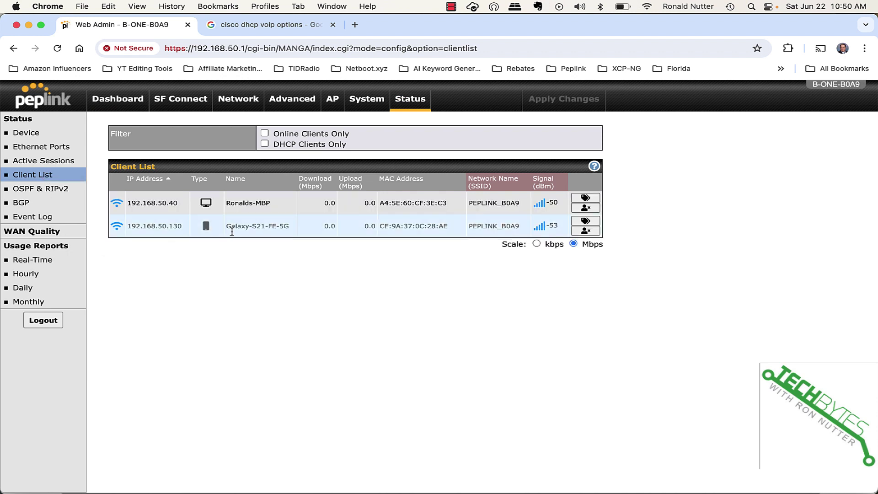
mouse_move(168, 210)
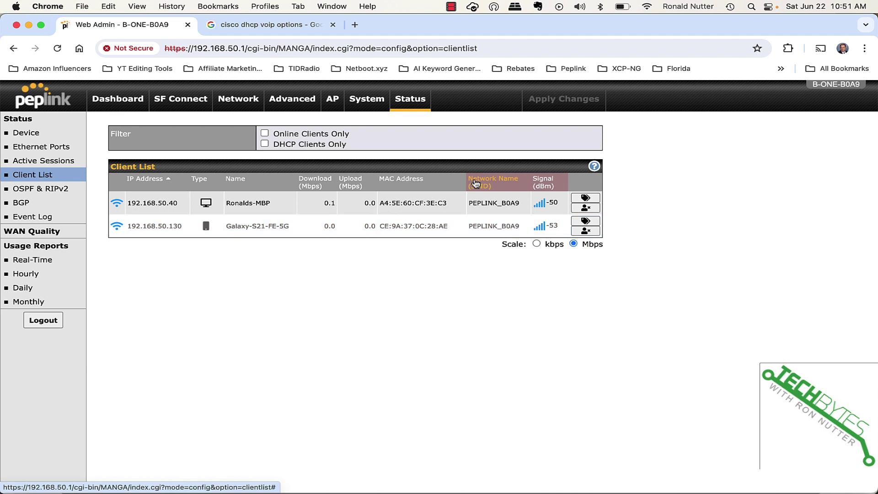
Step: Add and save a DHCP reservation for the laptop at 192.168.50.40, then apply changes
click(586, 199)
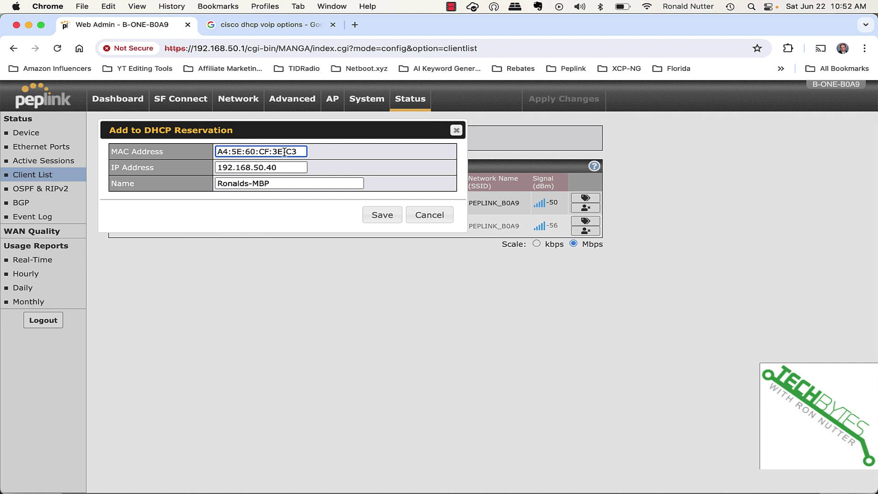
click(382, 214)
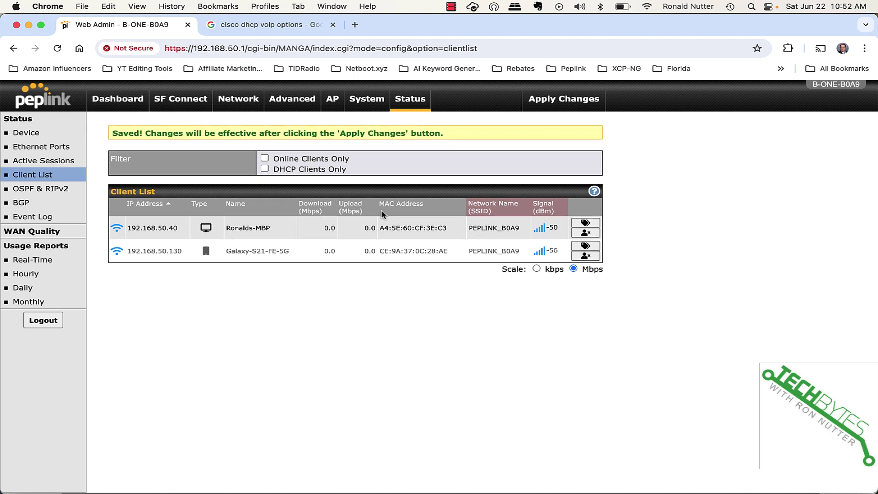
click(551, 94)
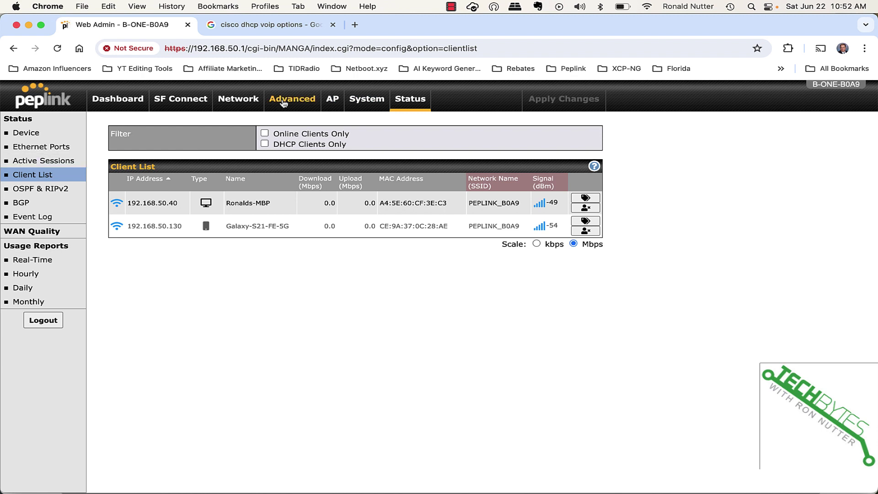
Step: Open Network > Untagged LAN and scroll down to the DHCP Server range and reservations
click(239, 102)
click(135, 156)
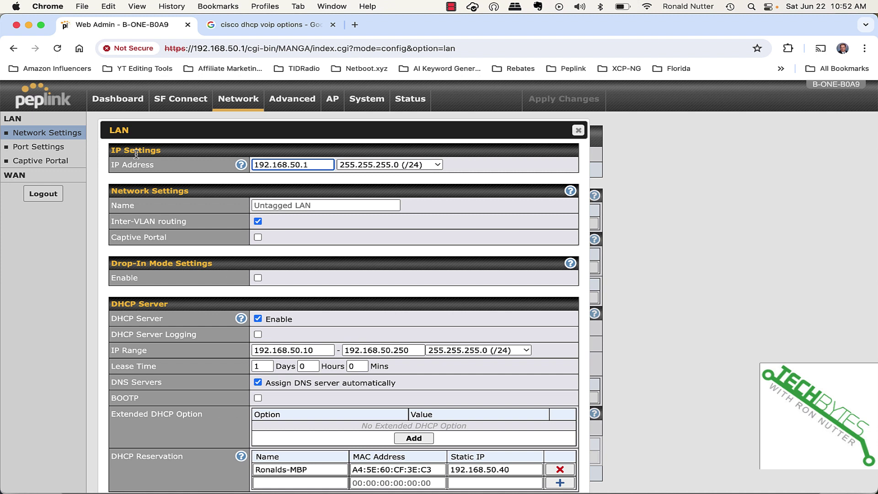
scroll(162, 266, down, 2)
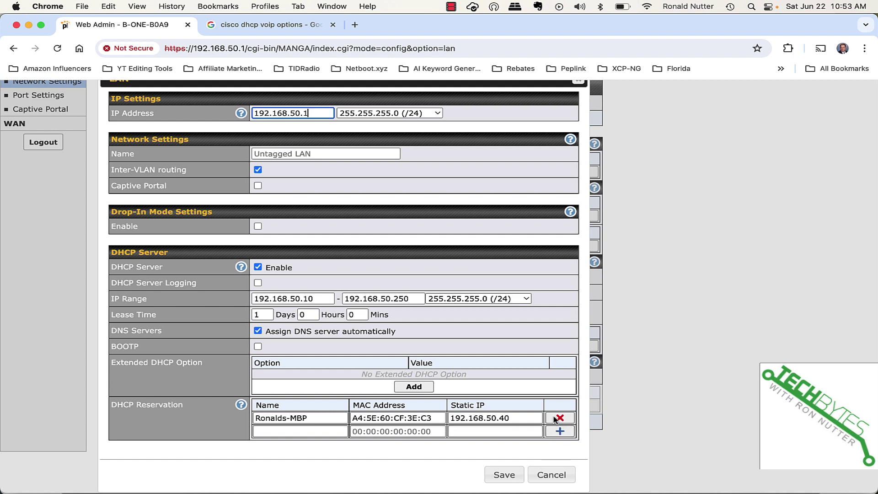
Step: Change the MacBook reservation's MAC address ending from C3 to C4
click(437, 418)
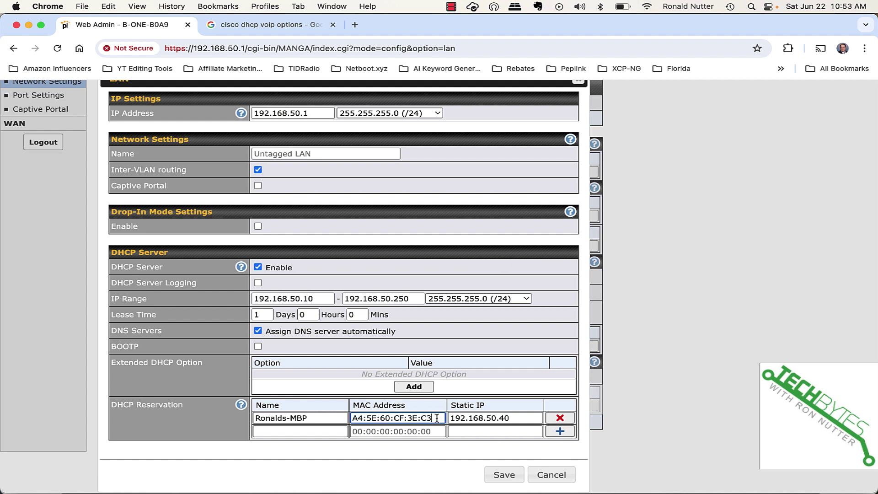
key(BackSpace)
text(4)
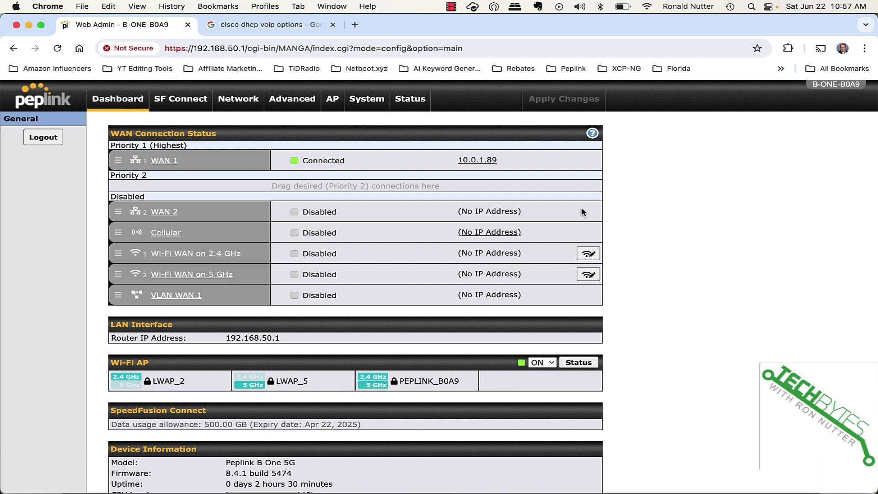
Step: Return to Status > Client List showing the laptop at .40 and phone at .130
click(400, 105)
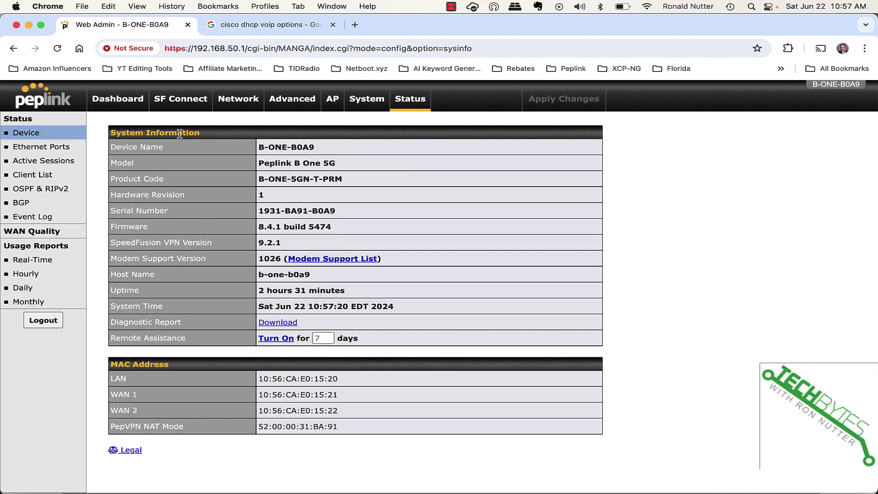
click(47, 174)
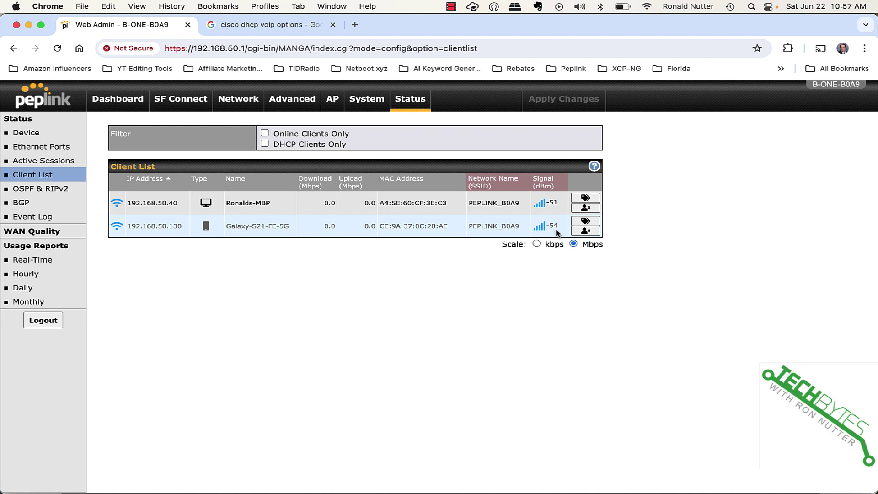
Step: Ban the Galaxy-S21-FE-5G phone at 192.168.50.130 from Wi-Fi and confirm with OK
click(586, 232)
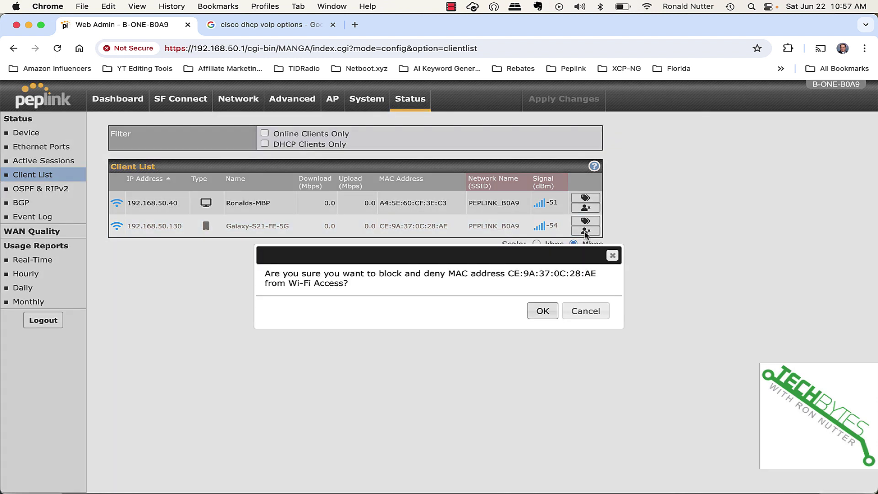
click(546, 314)
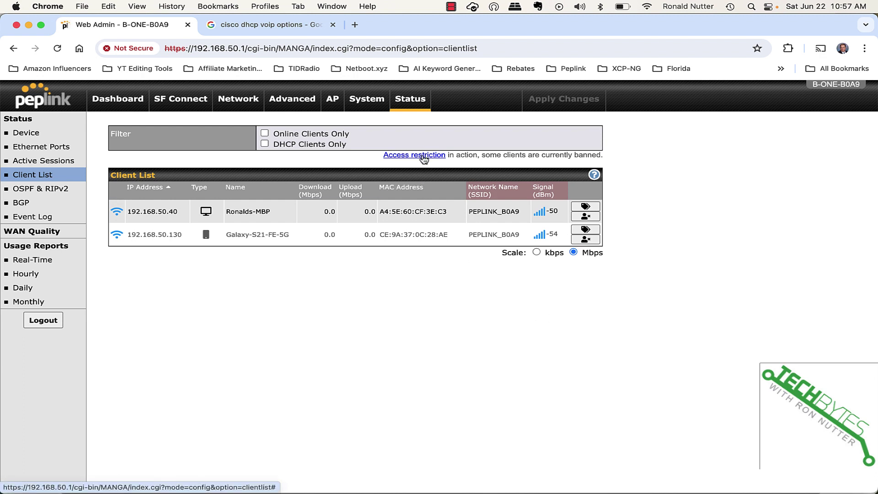
Step: Unblock the Galaxy-S21-FE-5G's MAC address, leaving the blocked clients list empty
click(424, 156)
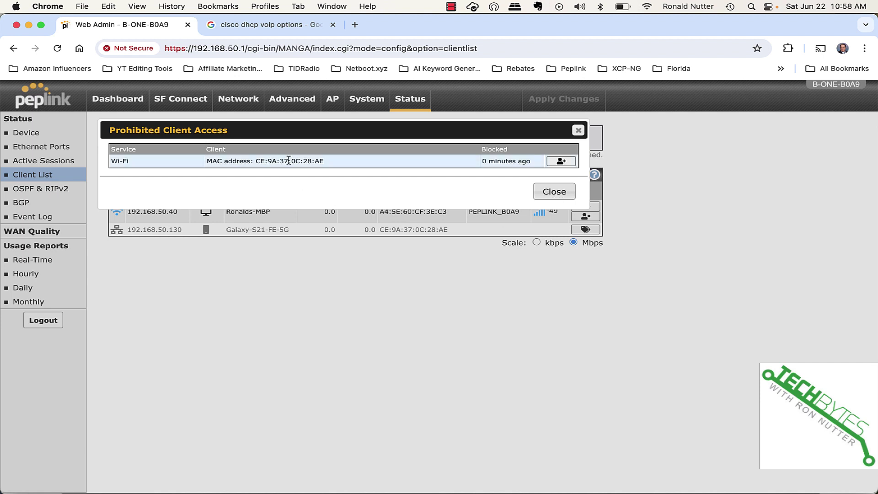
click(554, 192)
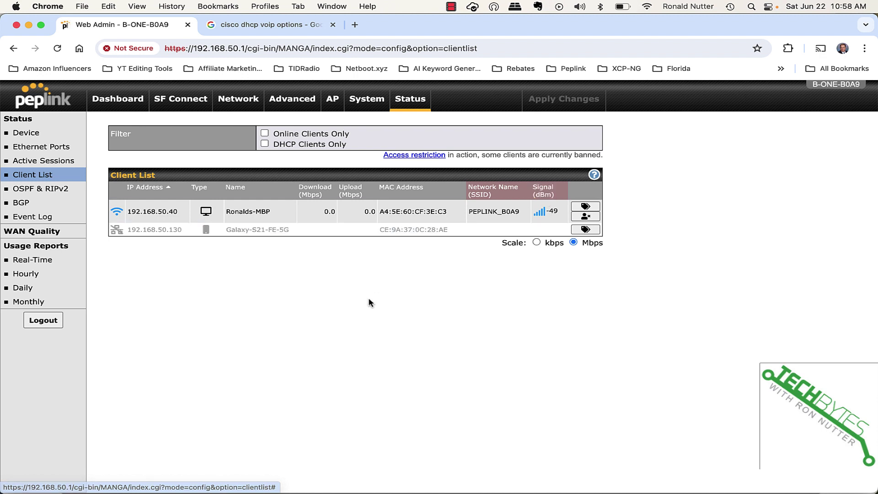
mouse_move(139, 233)
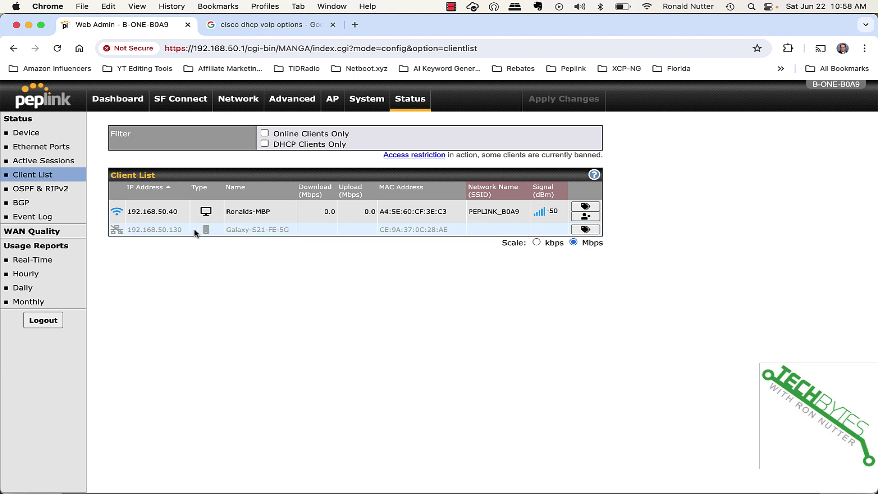
mouse_move(177, 233)
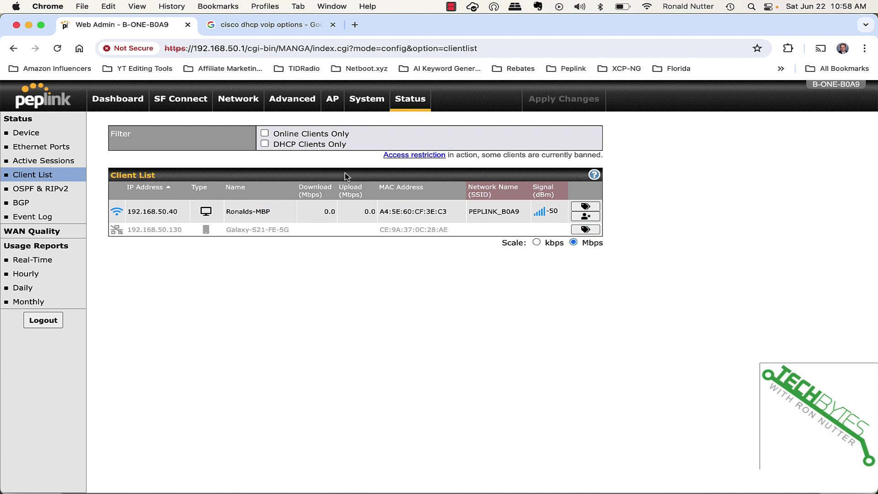
click(398, 156)
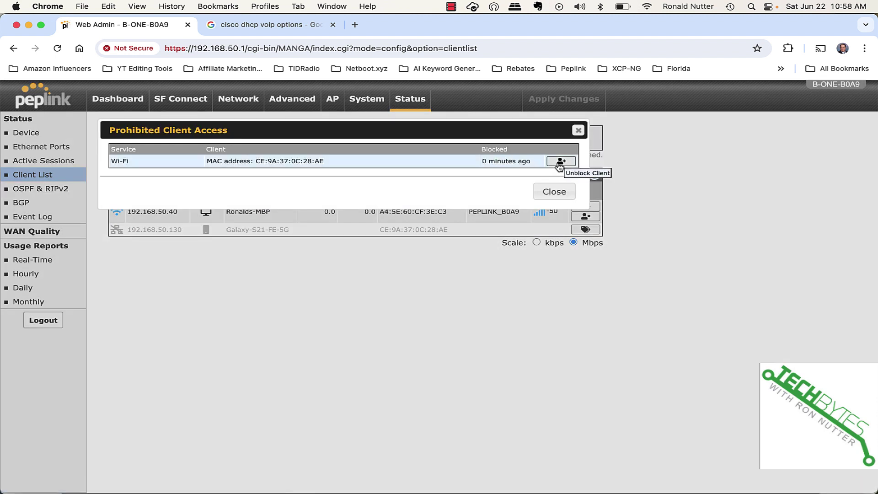
click(579, 131)
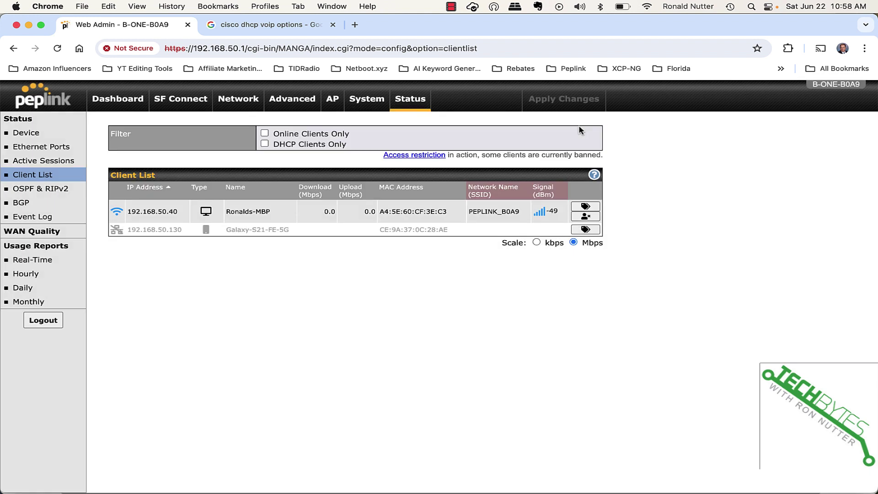
click(428, 155)
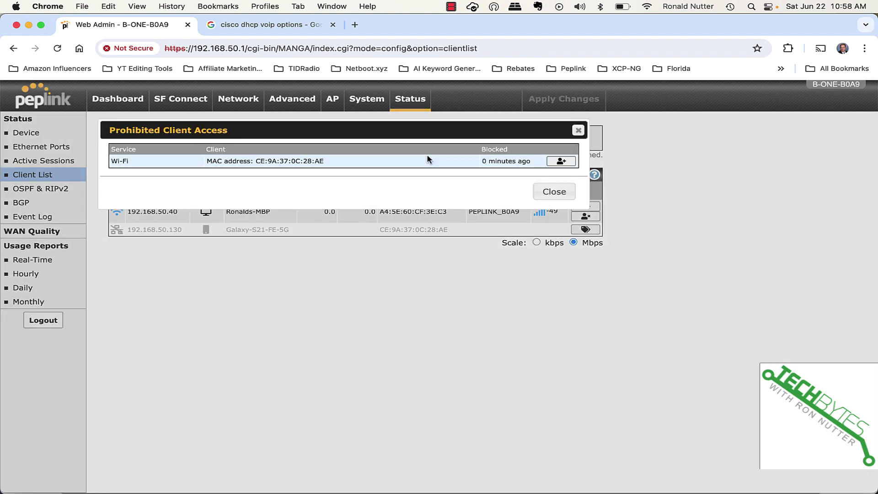
click(562, 162)
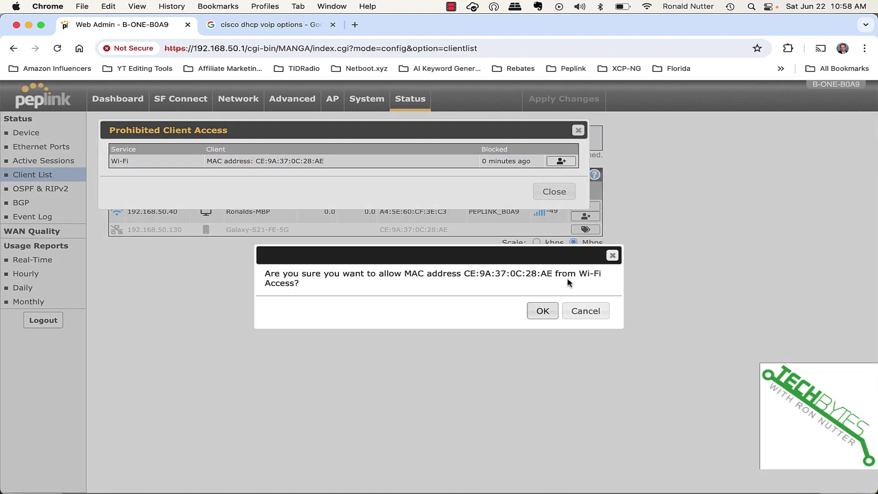
click(547, 312)
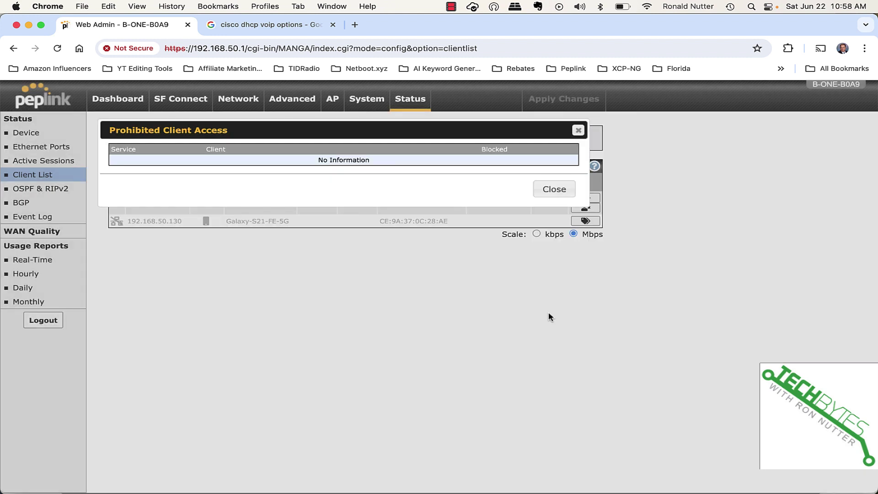
click(554, 189)
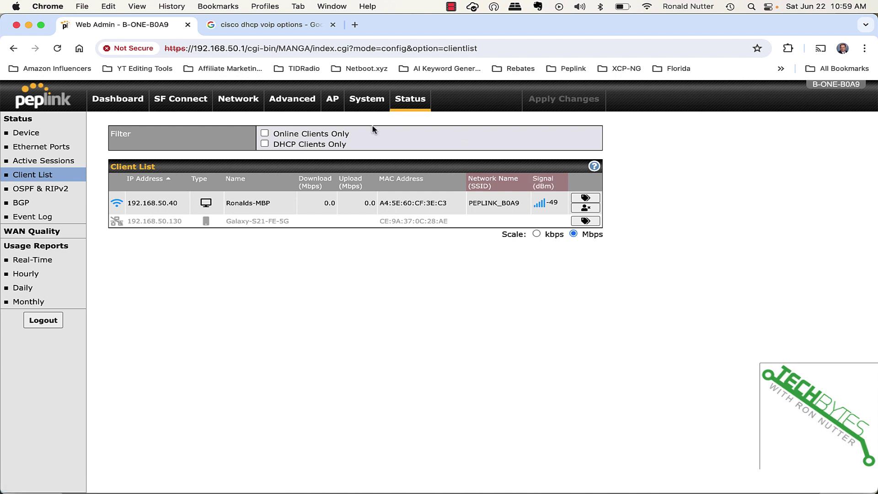
Step: Change the Untagged LAN's DHCP range end from 192.168.50.250 to 192.168.50.20 and save
click(238, 102)
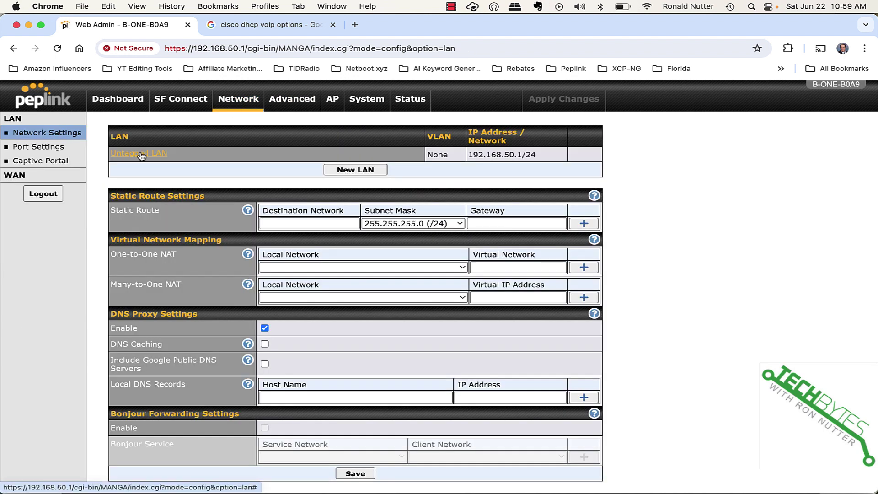
click(141, 154)
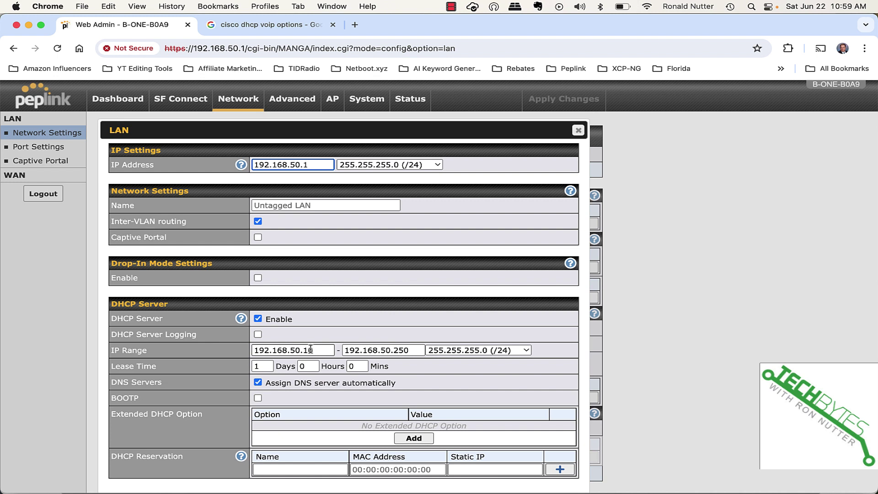
click(416, 350)
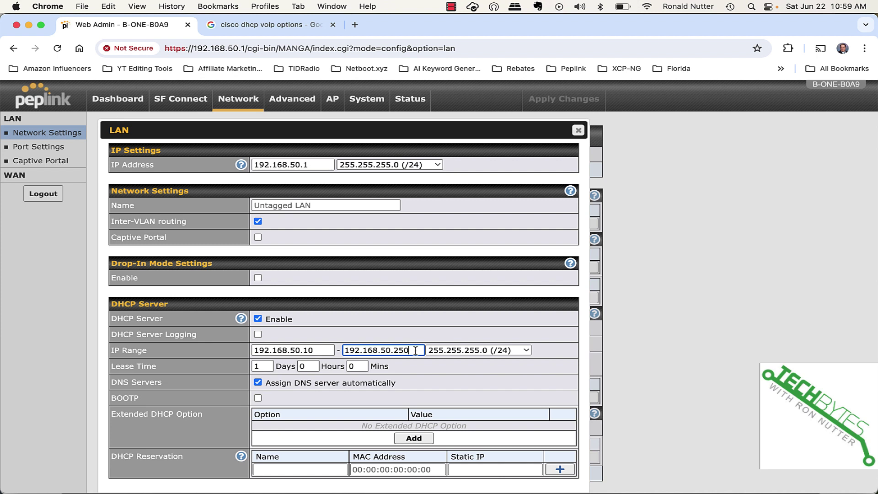
key(BackSpace)
key(BackSpace)
text(0)
key(Tab)
scroll(460, 338, down, 2)
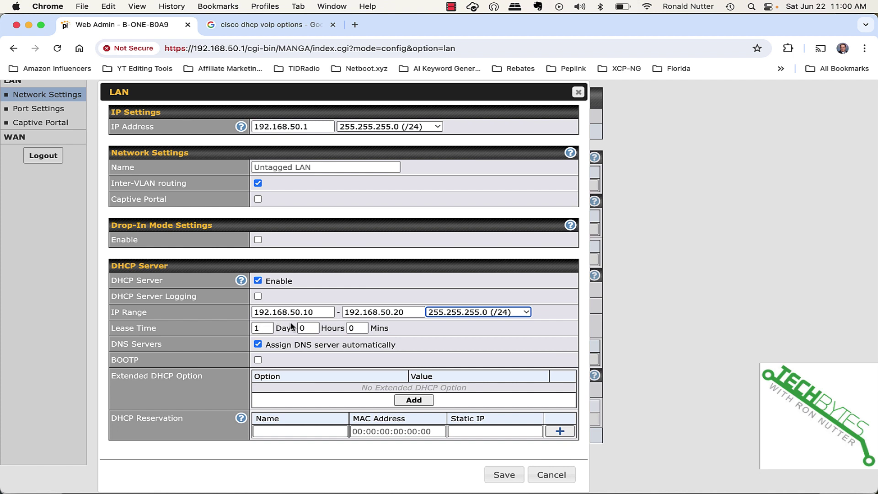
click(310, 328)
click(505, 476)
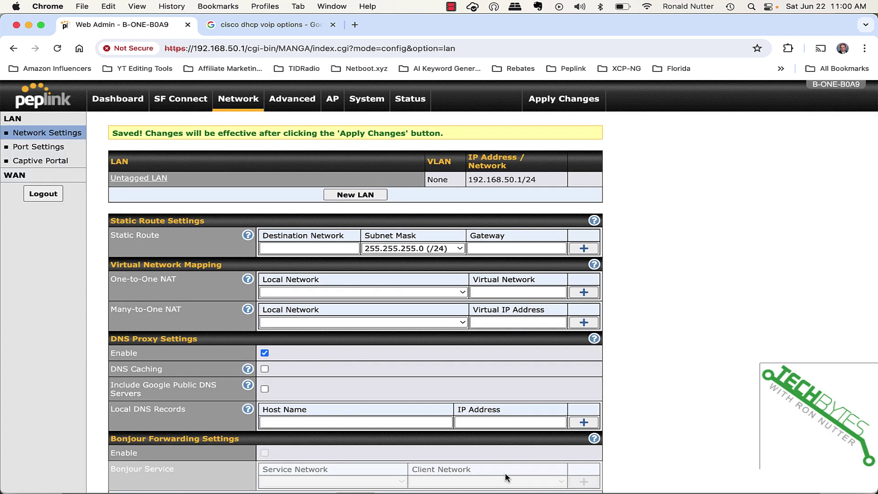
Step: Apply the saved DHCP range change to the router and reopen the Untagged LAN settings
click(549, 104)
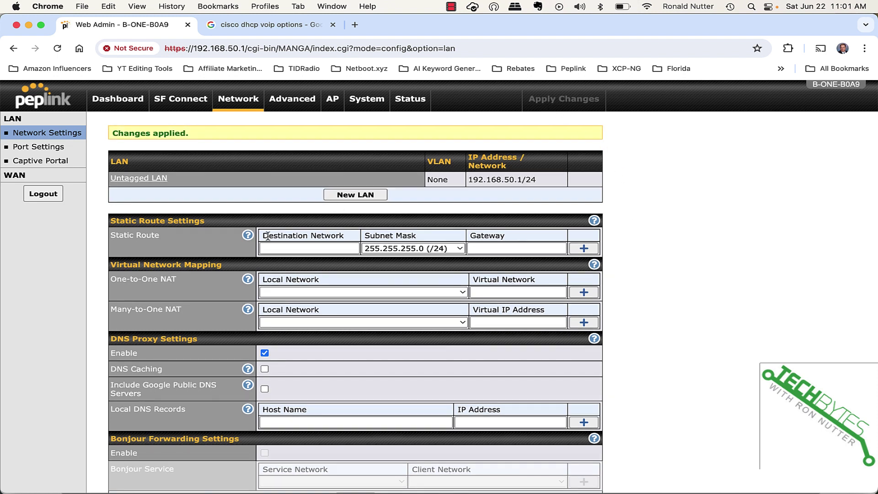
scroll(339, 205, down, 2)
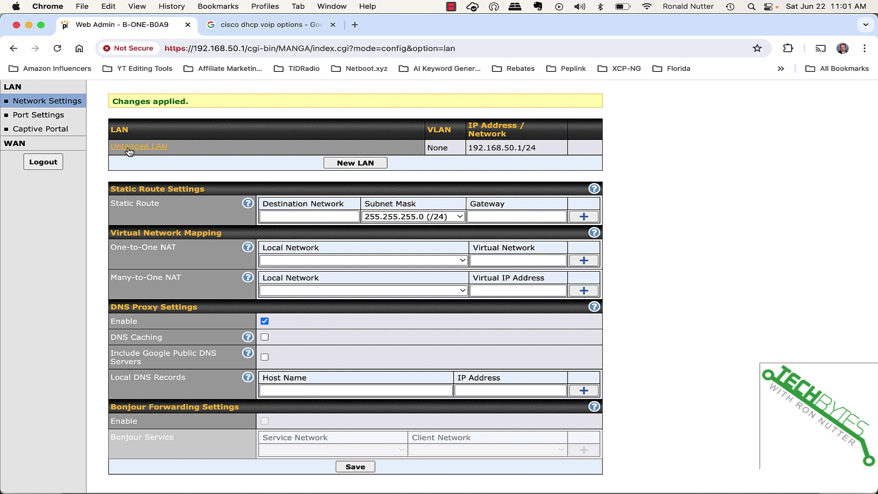
click(129, 147)
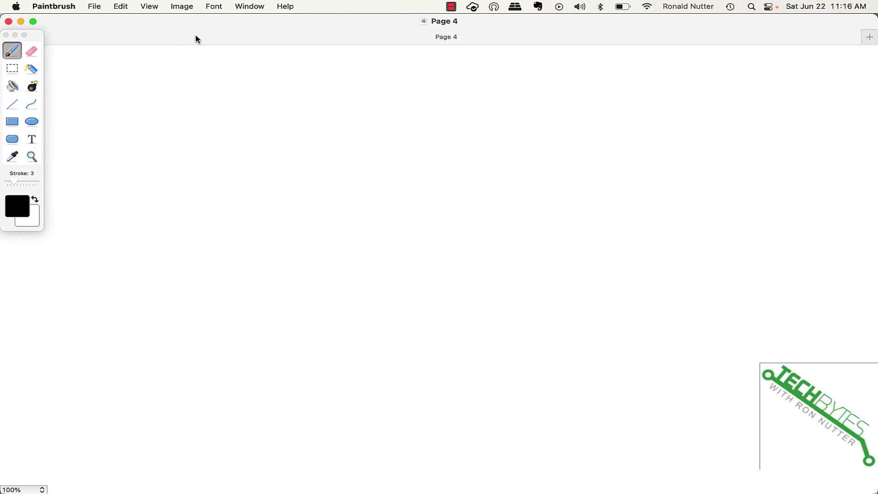
Step: Brush the heading 'DHCP Options' along the top of the Page 4 canvas
mouse_move(196, 27)
mouse_down()
mouse_move(195, 59)
mouse_move(204, 39)
mouse_up()
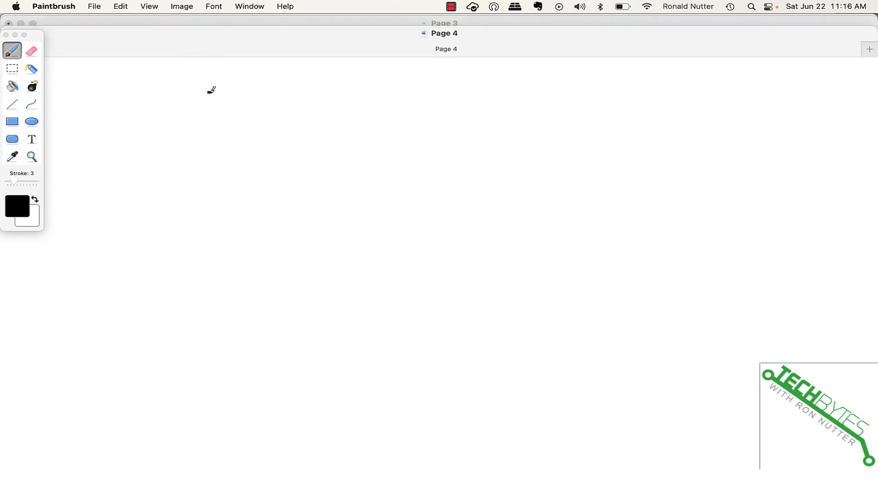
mouse_move(209, 89)
mouse_down()
mouse_move(232, 106)
mouse_move(215, 114)
mouse_up()
mouse_move(253, 82)
mouse_down()
mouse_move(256, 110)
mouse_move(270, 109)
mouse_move(270, 96)
mouse_move(303, 97)
mouse_move(332, 117)
mouse_up()
mouse_move(320, 85)
mouse_down()
mouse_move(347, 87)
mouse_move(330, 96)
mouse_up()
mouse_move(404, 74)
mouse_down()
mouse_move(450, 100)
mouse_move(521, 75)
mouse_move(536, 88)
mouse_move(558, 79)
mouse_up()
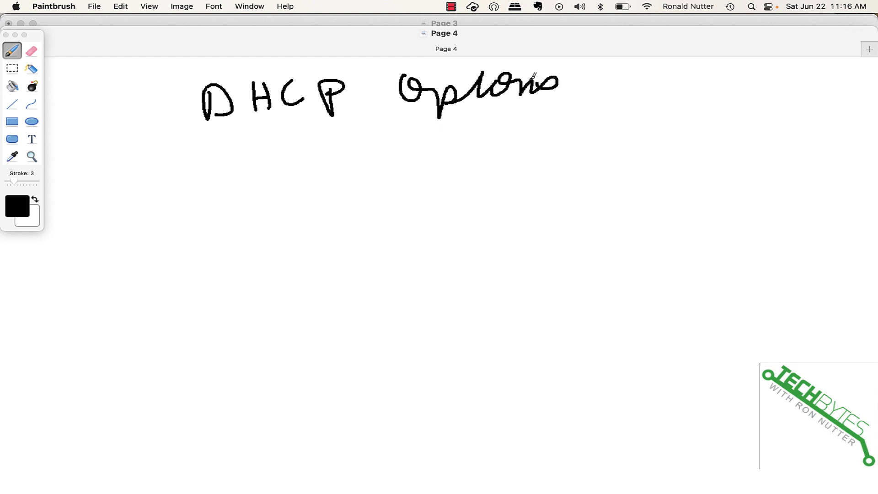
click(482, 67)
mouse_move(468, 67)
mouse_down()
mouse_move(466, 103)
mouse_move(476, 70)
mouse_up()
key(super+Tab)
key(super+Tab)
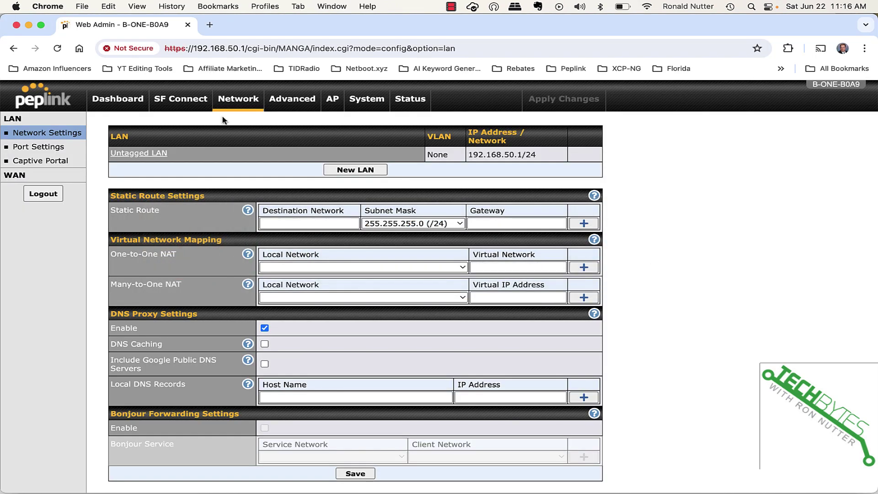
click(210, 26)
click(176, 7)
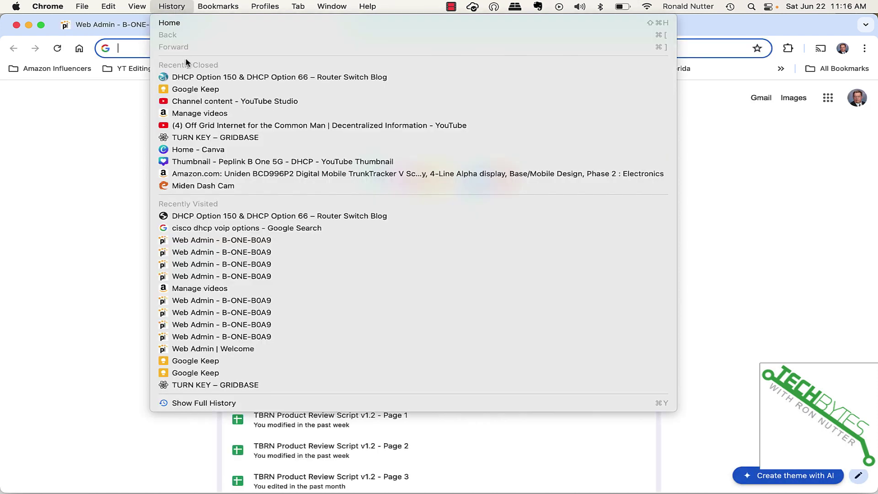
key(super+Tab)
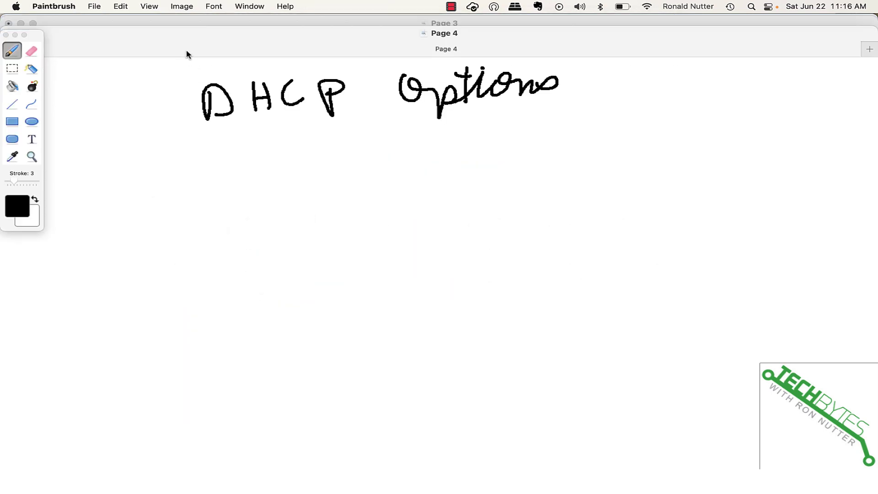
double_click(186, 32)
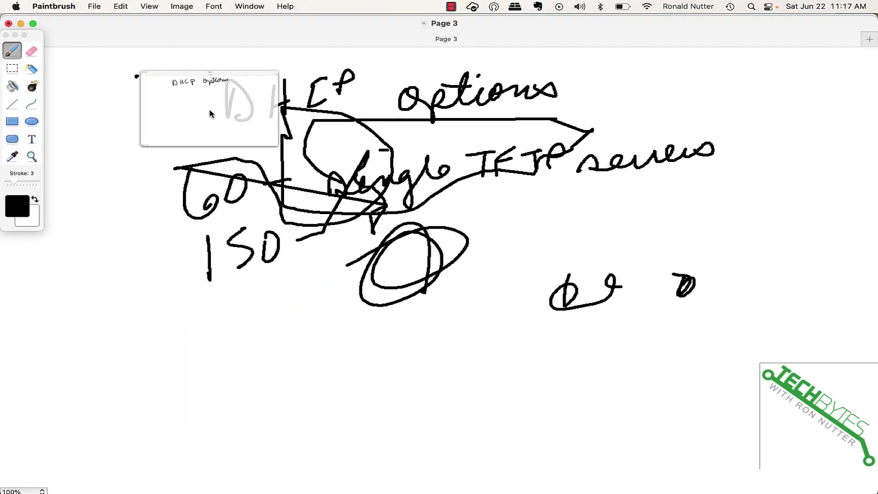
click(211, 114)
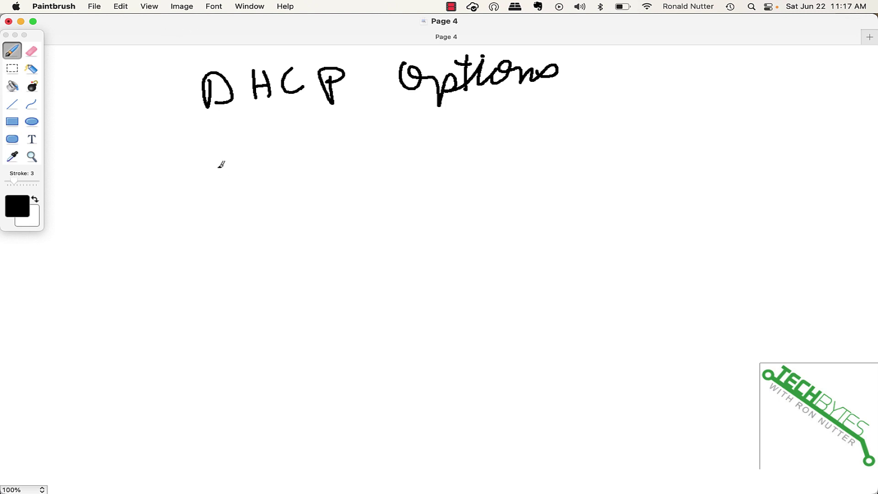
Step: Hand-write '66 – single TFTP server' below the DHCP Options heading
drag(218, 155, 241, 201)
mouse_move(264, 155)
mouse_down()
mouse_move(294, 186)
mouse_move(284, 195)
mouse_up()
drag(310, 168, 345, 162)
mouse_move(400, 154)
mouse_down()
mouse_move(399, 183)
mouse_move(463, 165)
mouse_up()
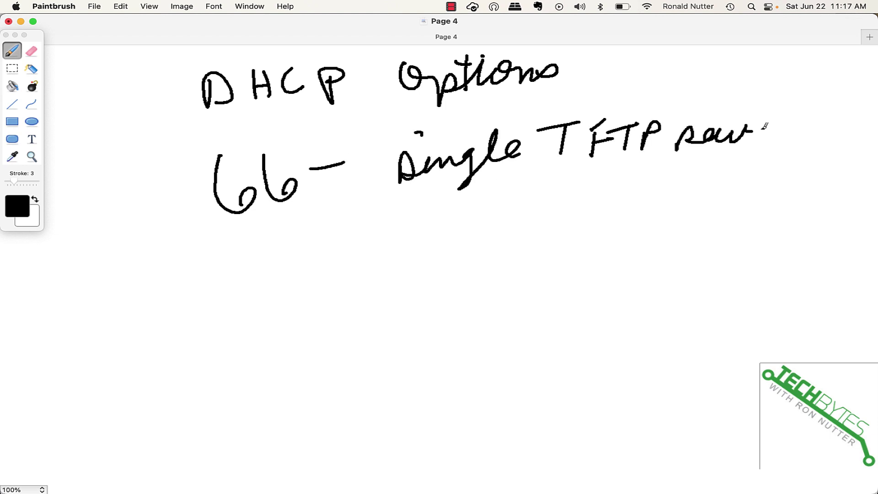
mouse_move(755, 130)
mouse_down()
mouse_move(791, 139)
mouse_move(790, 127)
mouse_up()
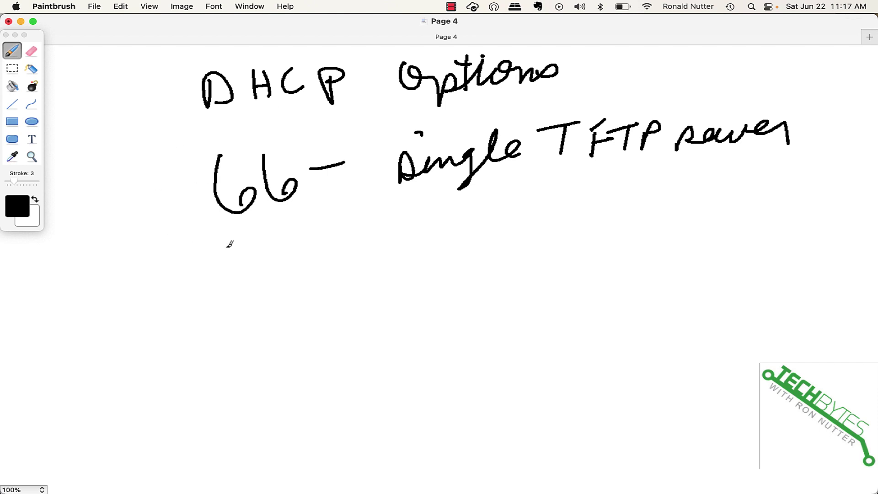
Step: Hand-write '150 – multiple TFTP server' beneath the 66 line
drag(225, 236, 229, 286)
mouse_move(269, 234)
mouse_down()
mouse_move(247, 242)
mouse_move(253, 270)
mouse_move(289, 241)
mouse_move(353, 237)
mouse_move(395, 254)
mouse_move(481, 229)
mouse_move(499, 237)
mouse_move(517, 211)
mouse_move(533, 224)
mouse_move(549, 215)
mouse_move(538, 196)
mouse_up()
drag(480, 191, 491, 193)
mouse_move(560, 197)
mouse_down()
mouse_move(604, 197)
mouse_move(586, 220)
mouse_move(638, 197)
mouse_up()
drag(624, 201, 622, 218)
mouse_move(642, 212)
mouse_down()
mouse_move(652, 195)
mouse_move(646, 204)
mouse_move(704, 211)
mouse_move(750, 201)
mouse_move(791, 207)
mouse_up()
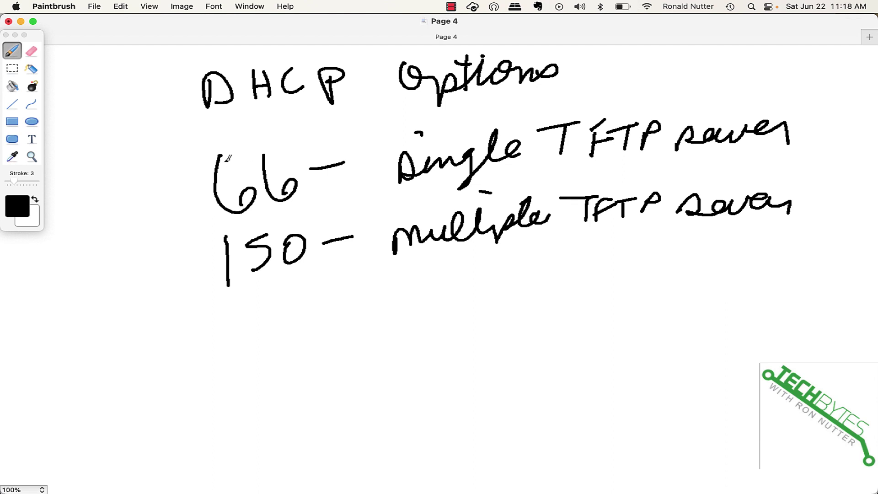
Step: Brush '4 – Specify NTP servers' as a third line under the 150 entry
mouse_move(260, 307)
mouse_down()
mouse_move(291, 323)
mouse_move(294, 343)
mouse_up()
mouse_move(337, 312)
mouse_down()
mouse_move(418, 312)
mouse_move(486, 291)
mouse_move(523, 260)
mouse_move(535, 273)
mouse_move(517, 286)
mouse_move(584, 270)
mouse_up()
mouse_move(596, 268)
mouse_down()
mouse_move(595, 288)
mouse_move(633, 263)
mouse_move(622, 273)
mouse_move(752, 268)
mouse_move(744, 262)
mouse_up()
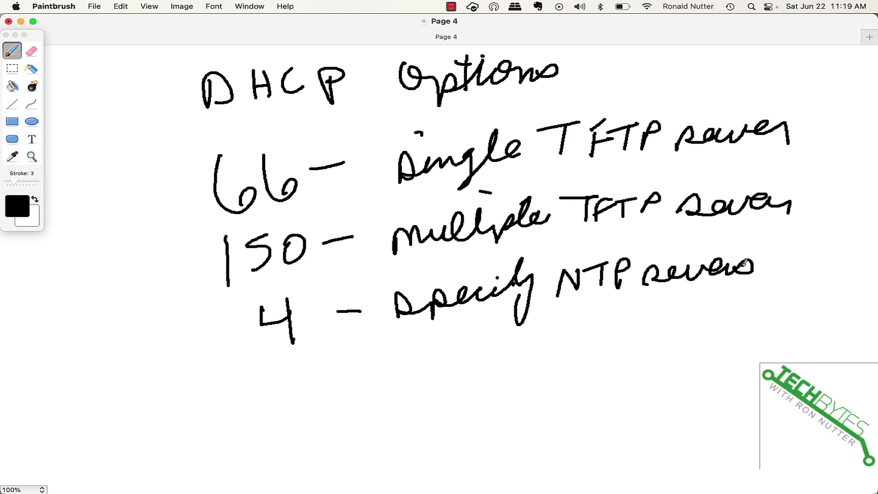
Step: Return to the Web Admin in Chrome and open the Untagged LAN's DHCP server settings
key(super+Tab)
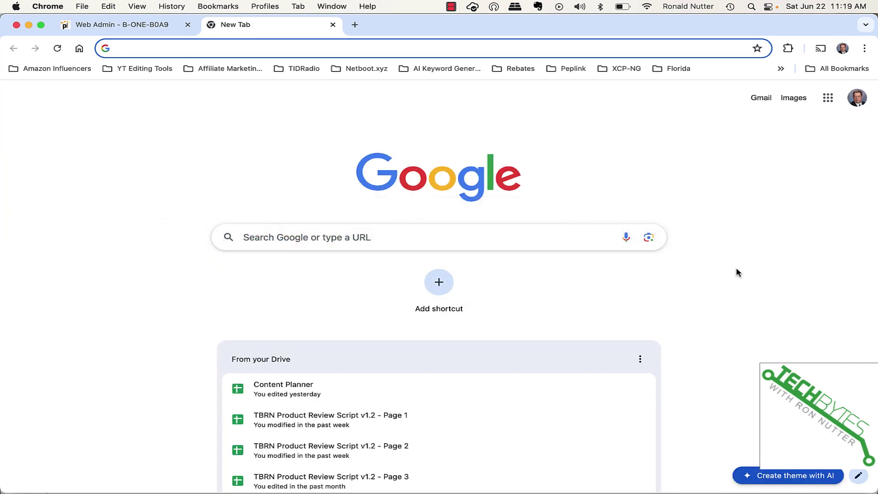
click(154, 27)
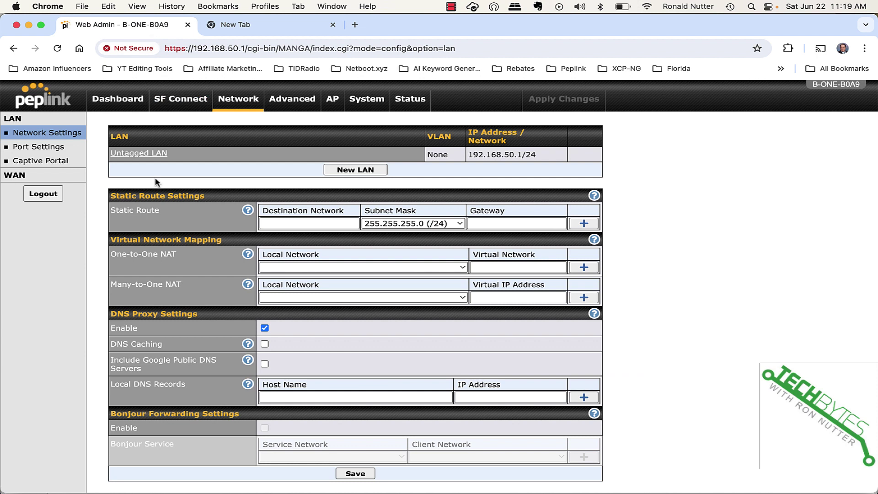
click(148, 155)
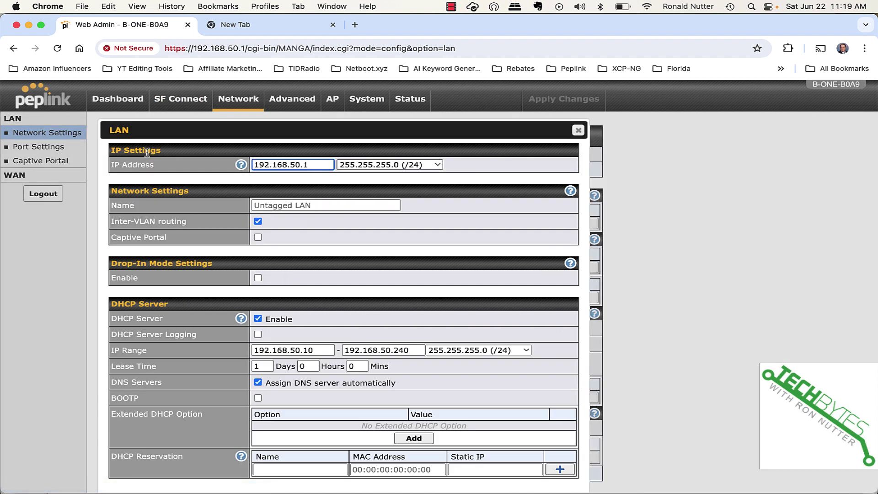
scroll(198, 252, down, 2)
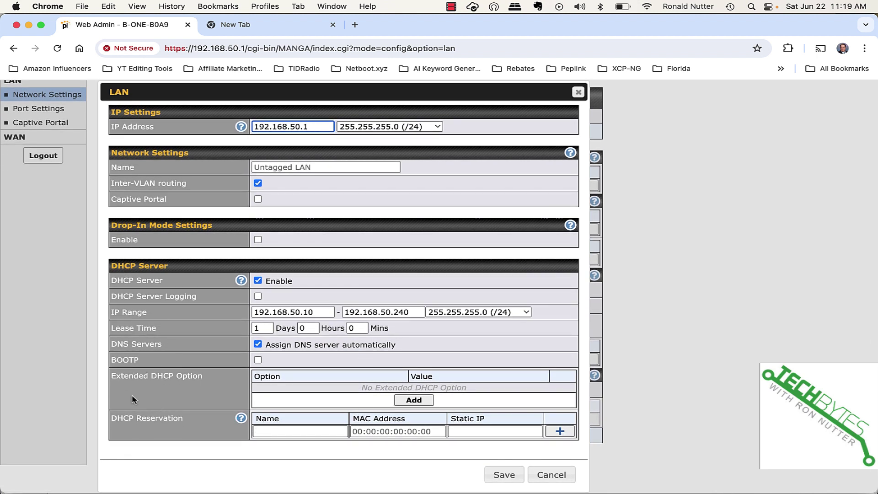
Step: Add an extended DHCP option and choose 66. TFTP Server Name as its type
click(416, 399)
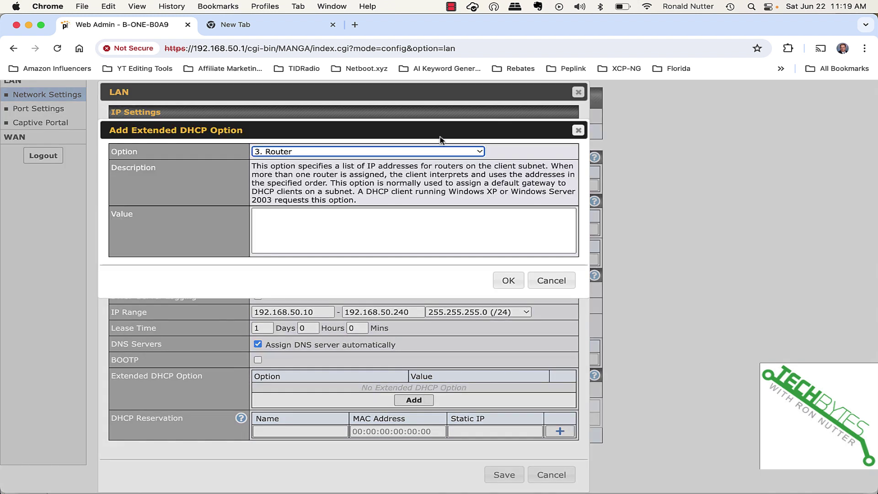
click(481, 154)
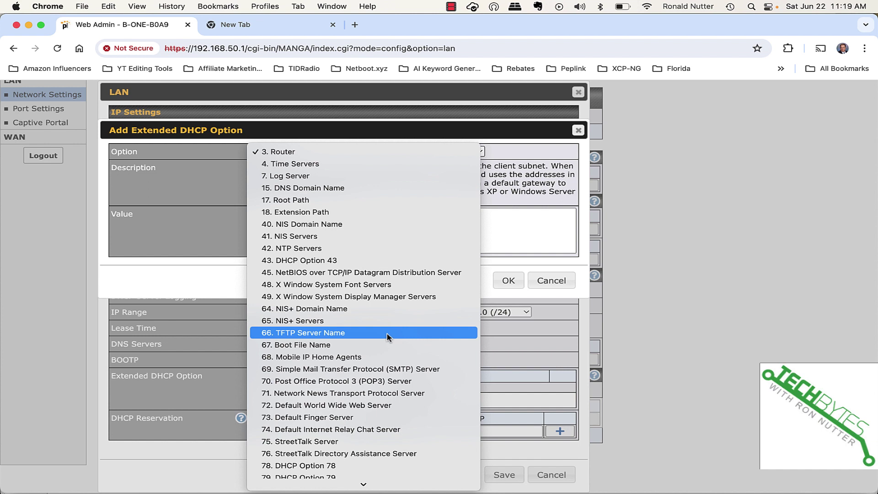
scroll(387, 334, down, 1)
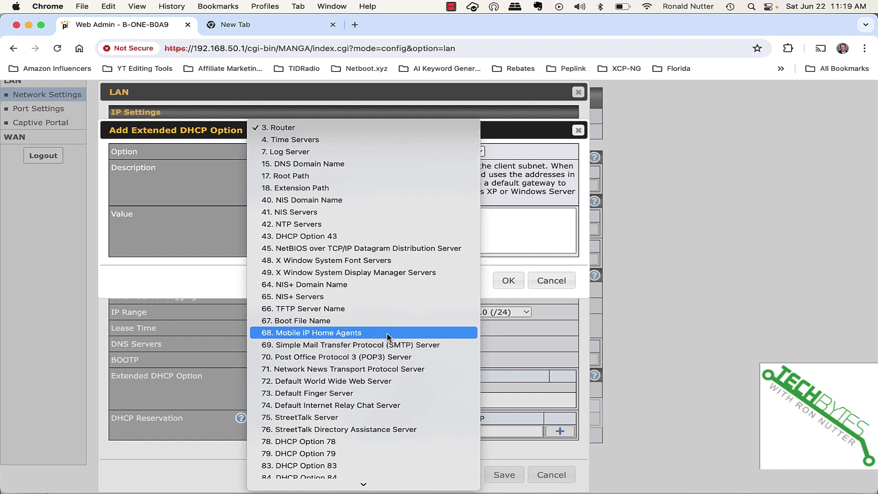
click(347, 308)
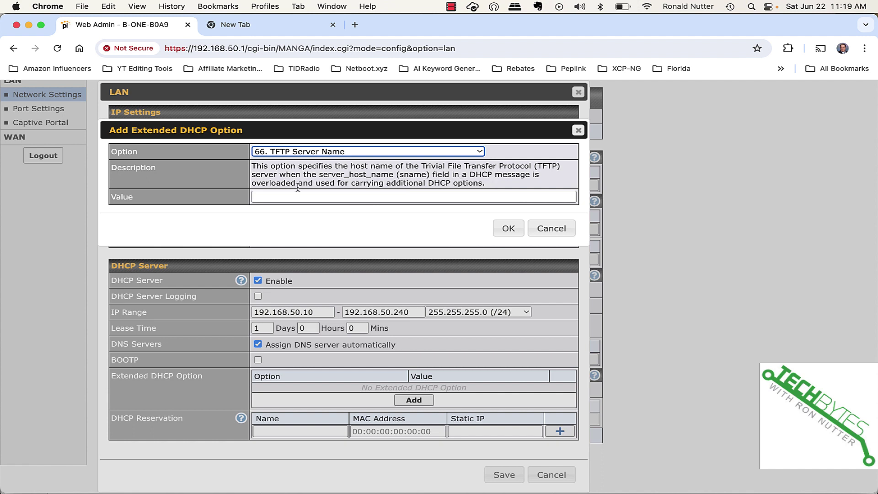
Step: Go back to the device status page, then forward again to the LAN settings
click(15, 48)
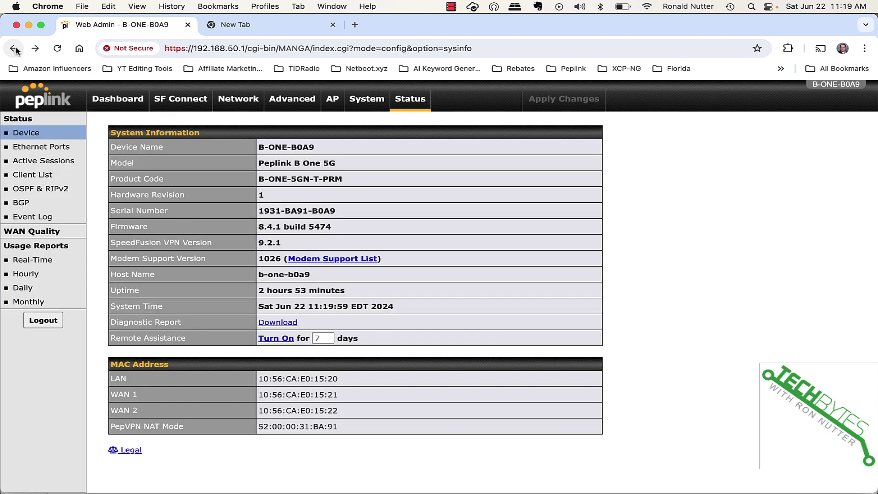
key(super+bracketright)
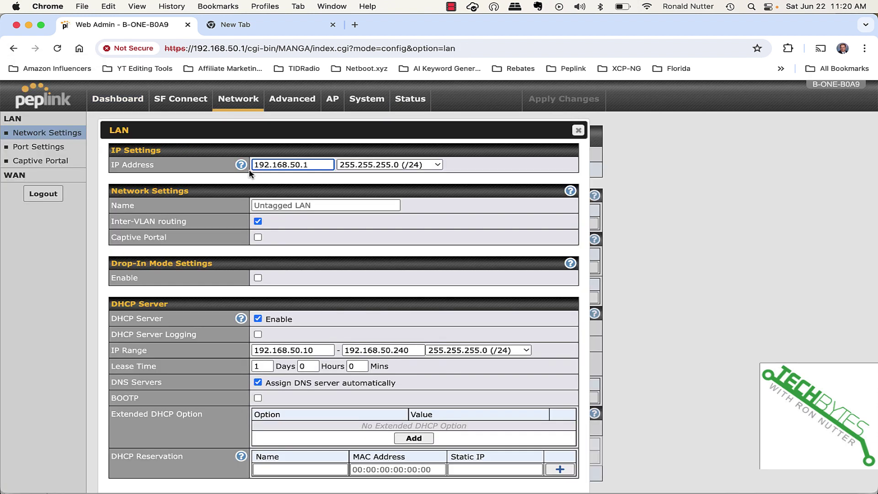
scroll(380, 354, down, 2)
Step: Add another extended DHCP option and browse its full option-type list, landing on 3. Router
click(417, 404)
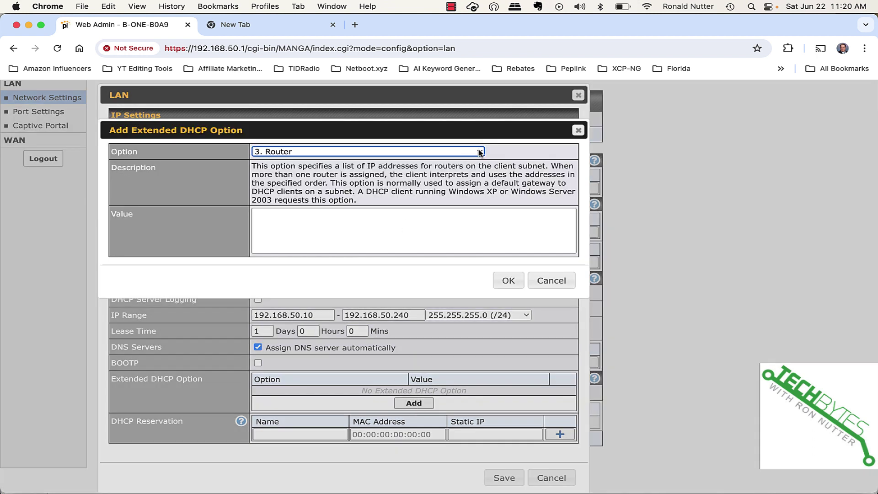
click(479, 151)
scroll(456, 330, down, 10)
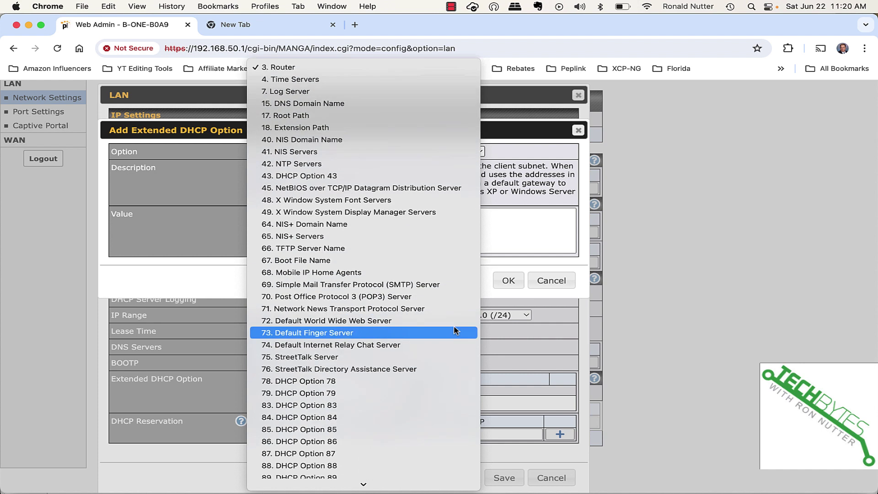
scroll(455, 330, down, 5)
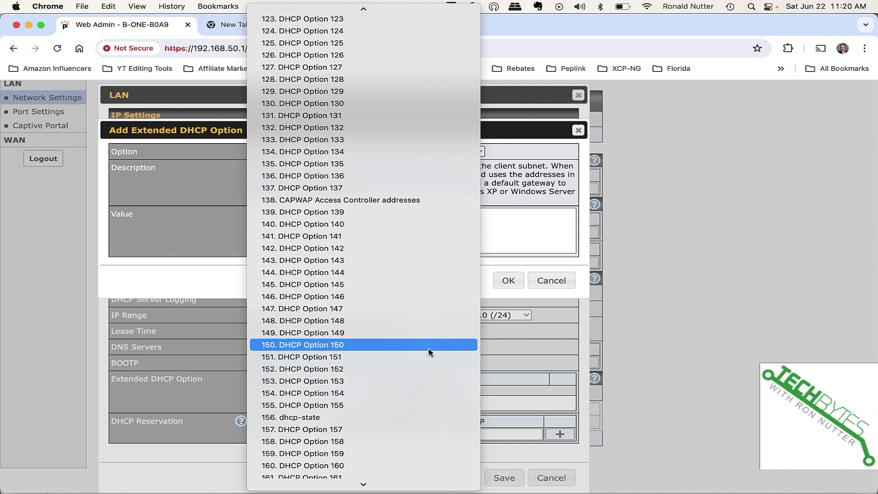
scroll(430, 353, down, 20)
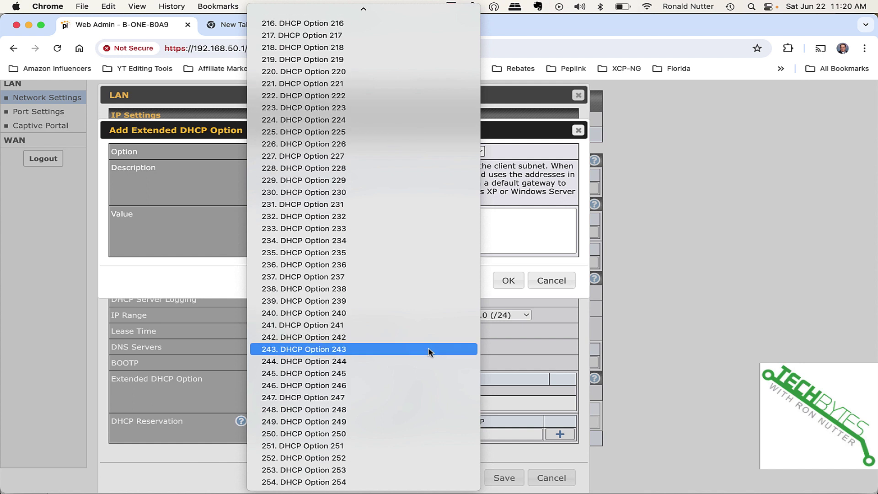
scroll(430, 353, up, 20)
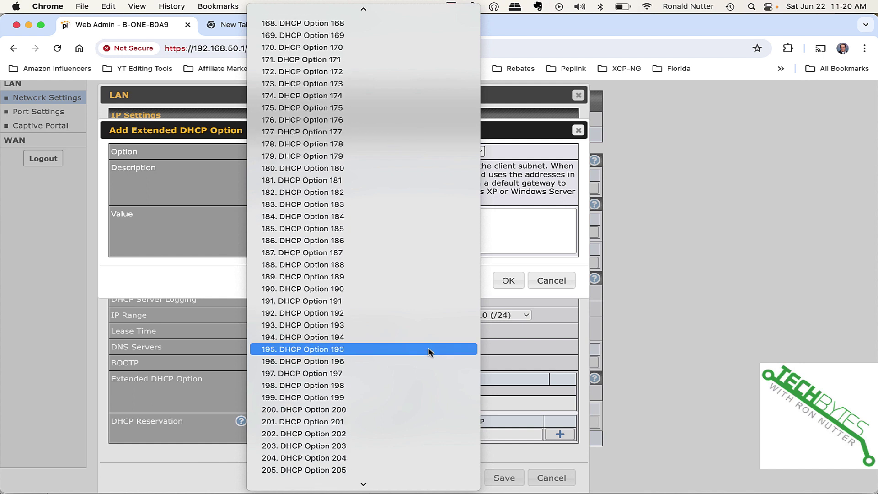
scroll(430, 352, up, 10)
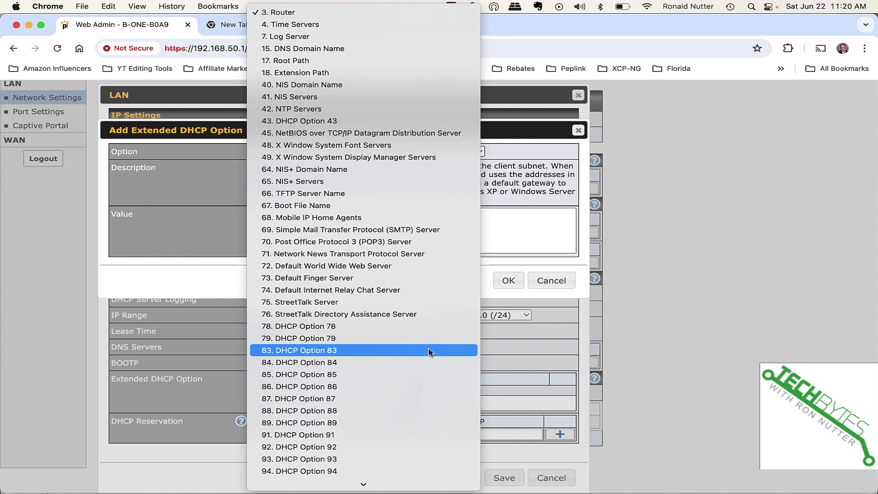
scroll(436, 357, down, 6)
scroll(452, 374, up, 5)
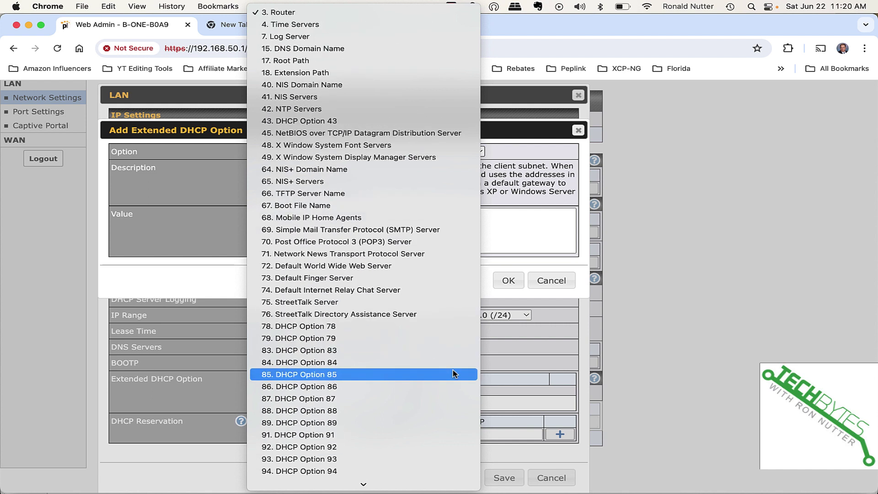